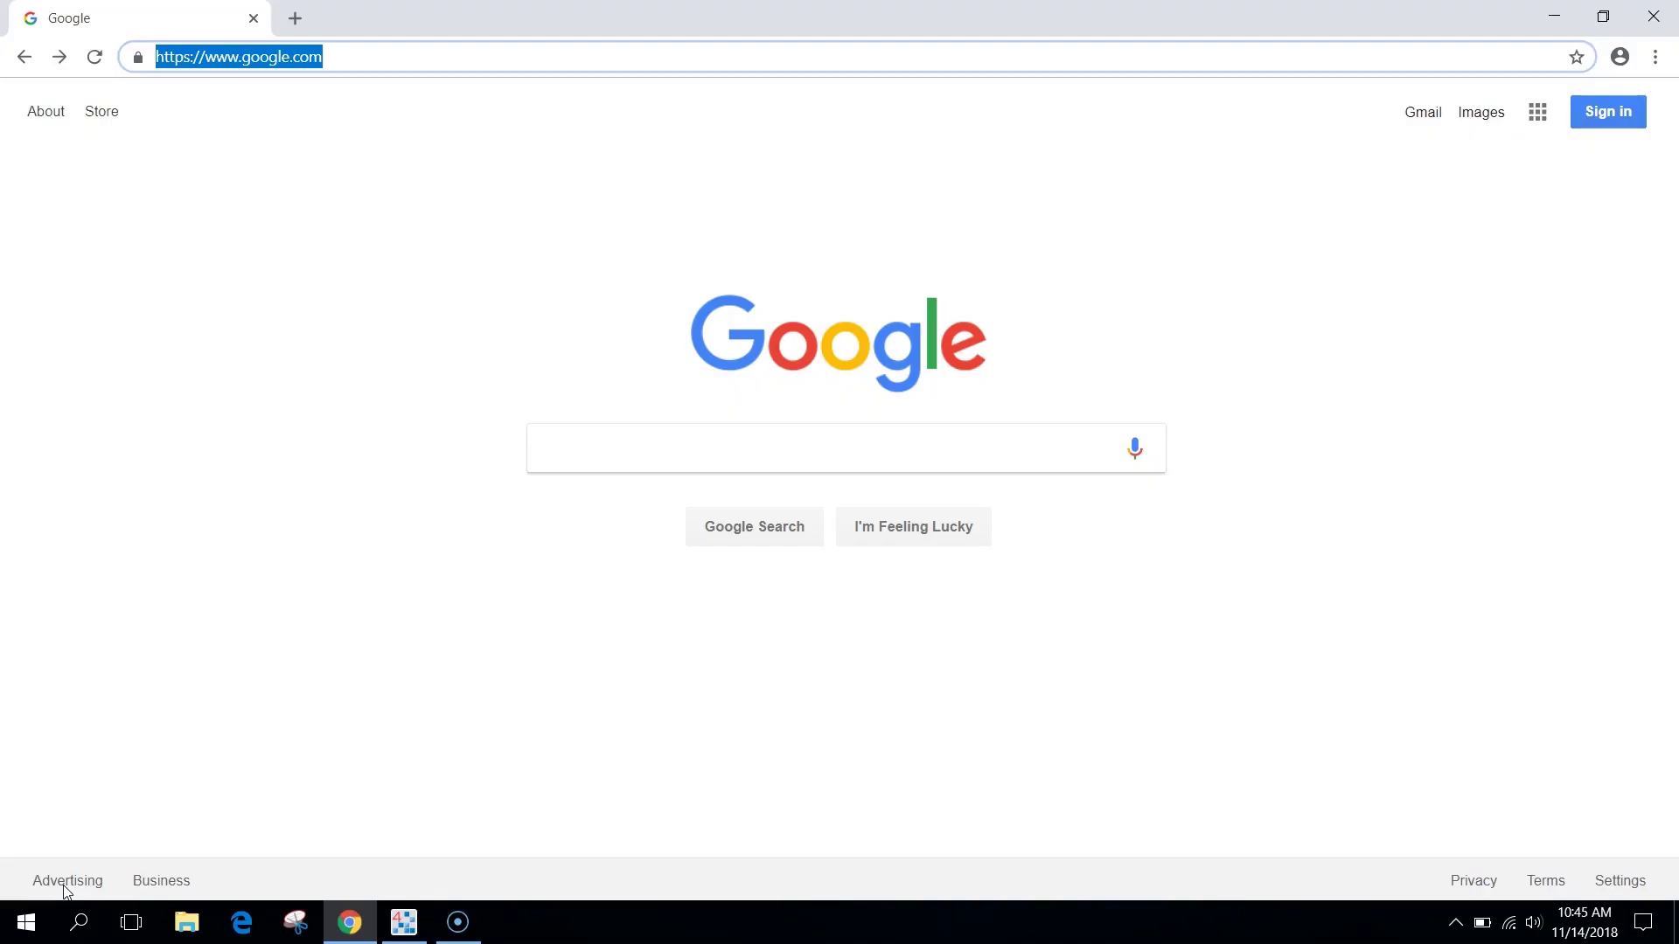
pyautogui.write('172')
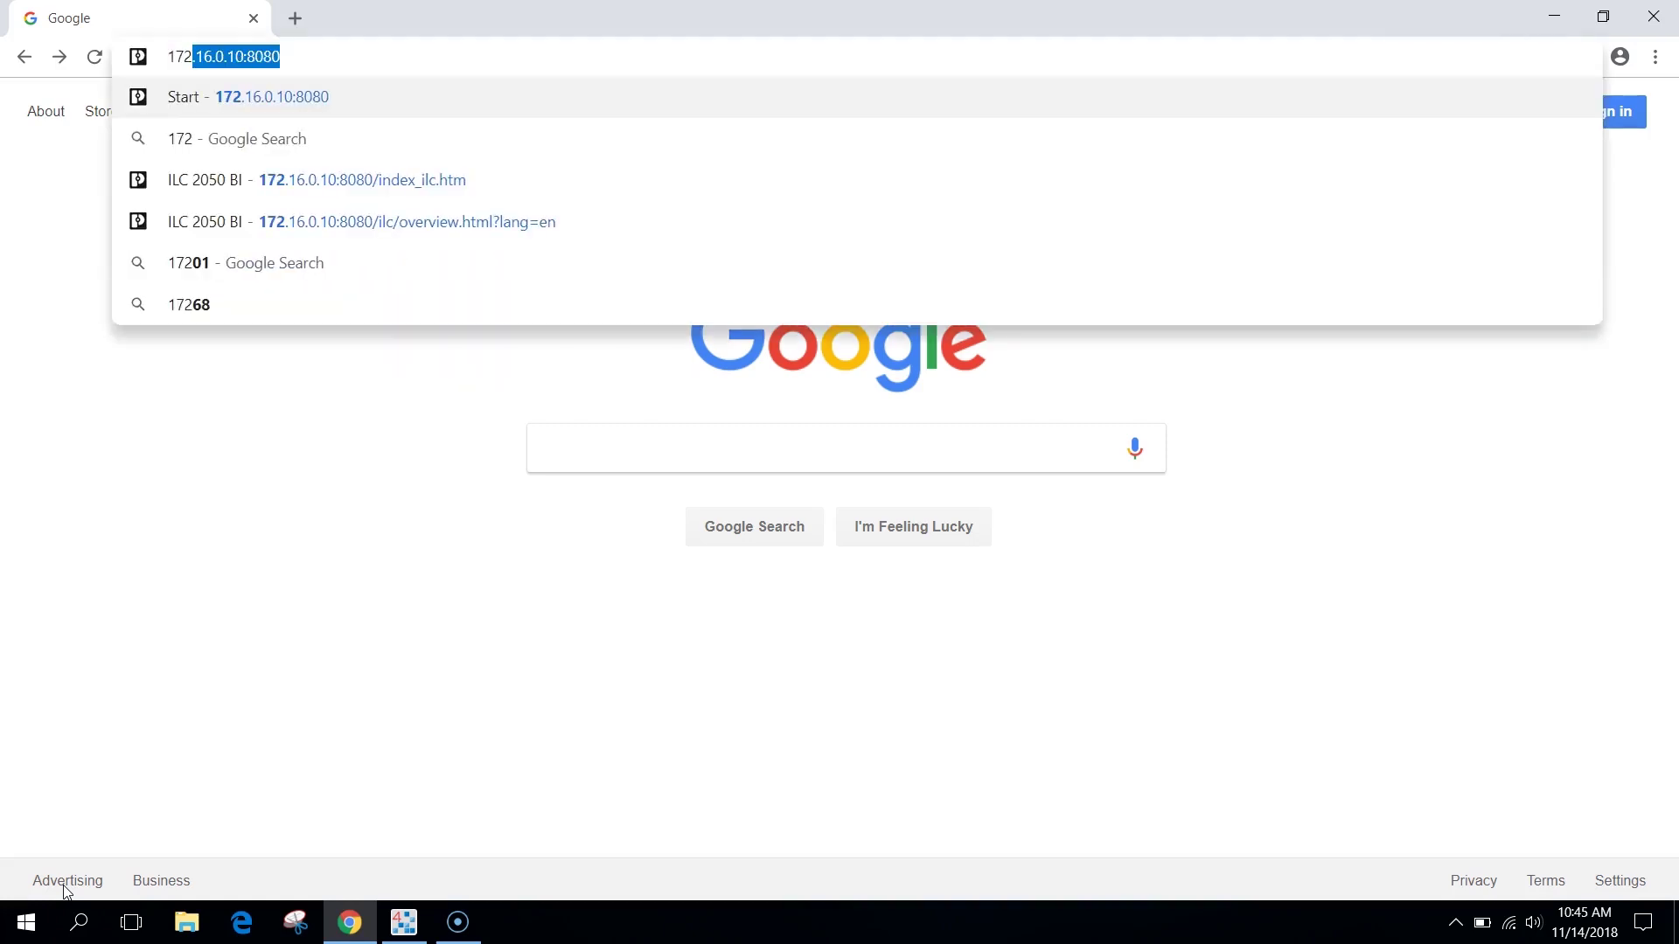
pyautogui.write('.16.')
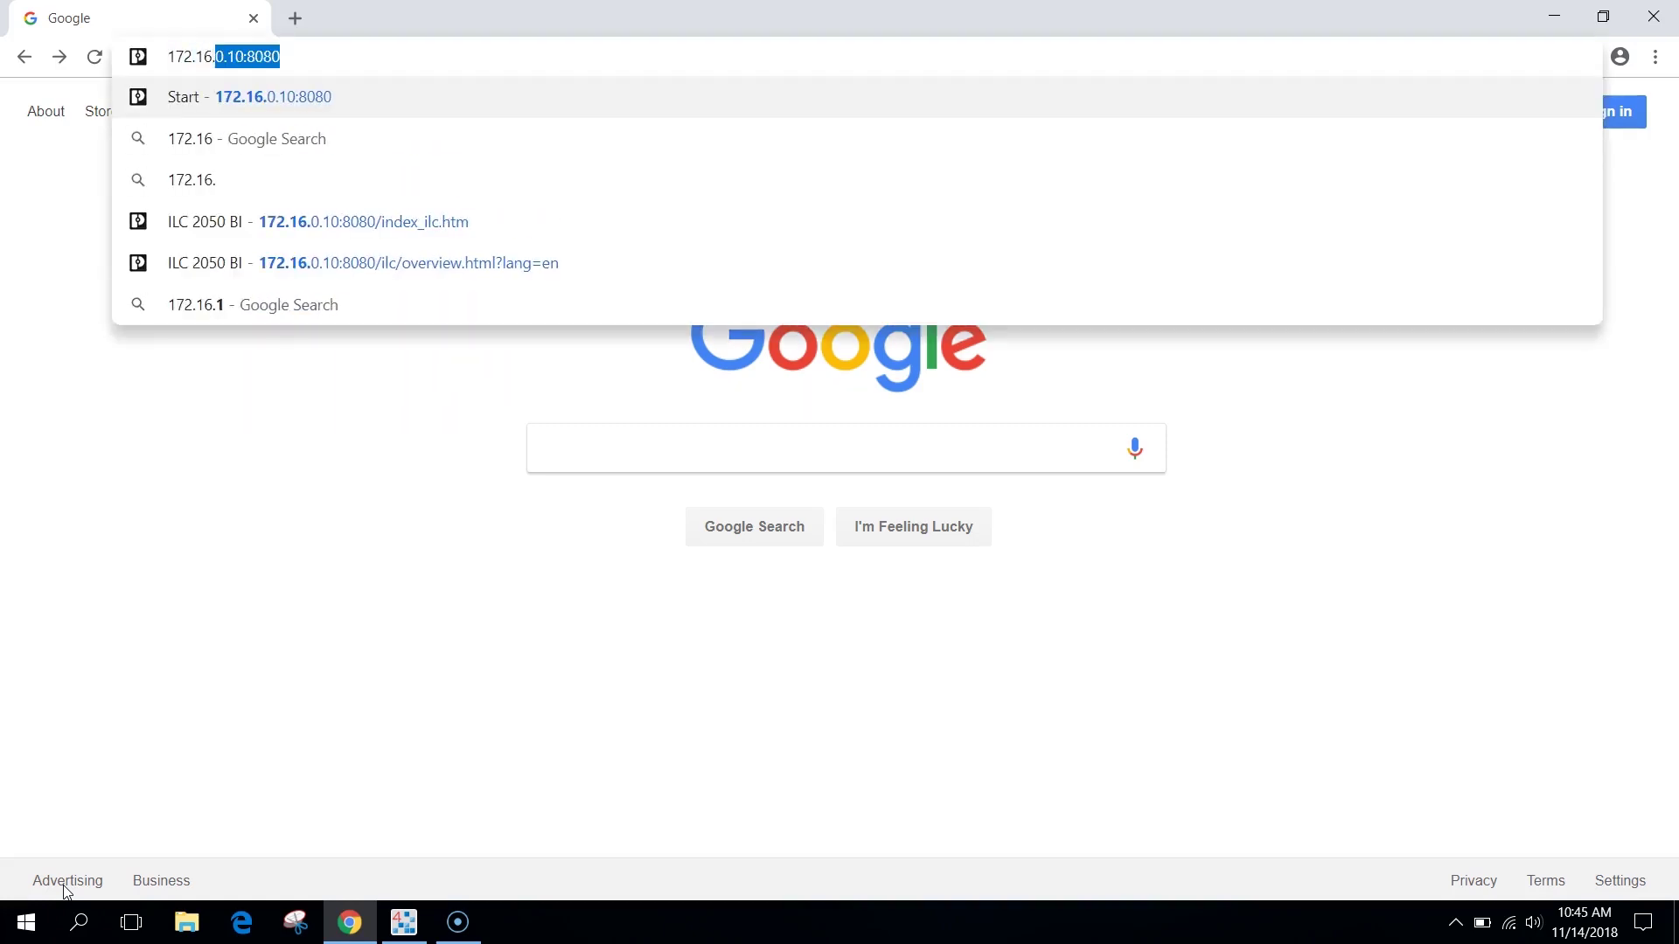
pyautogui.write('0.10')
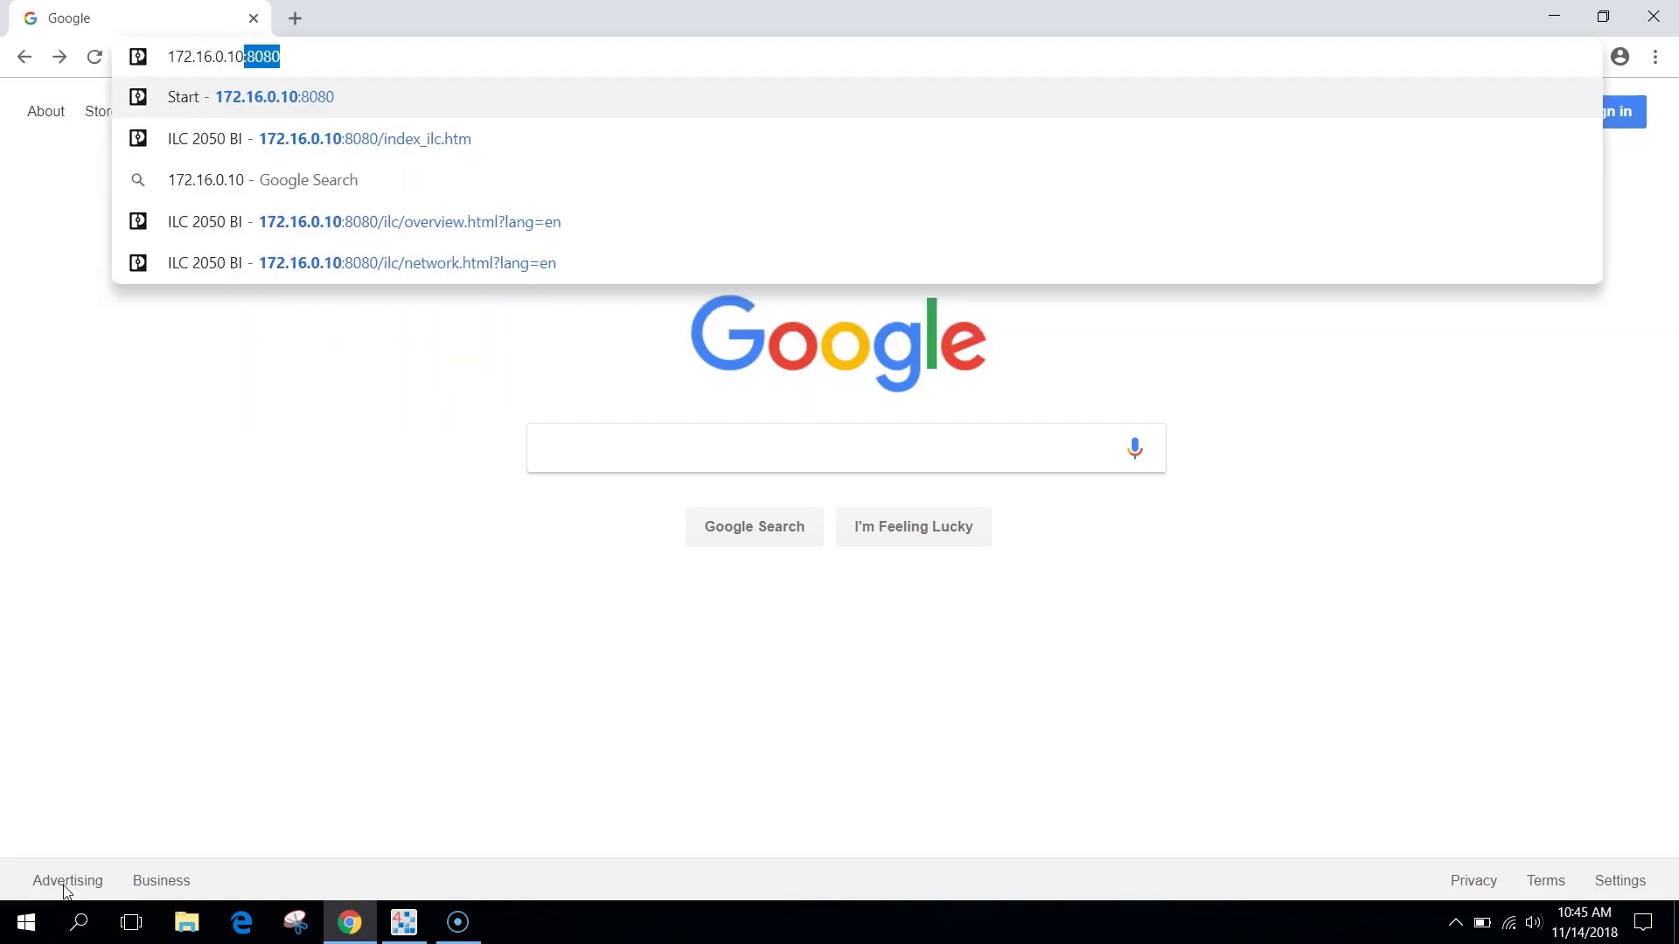
pyautogui.write(':8080')
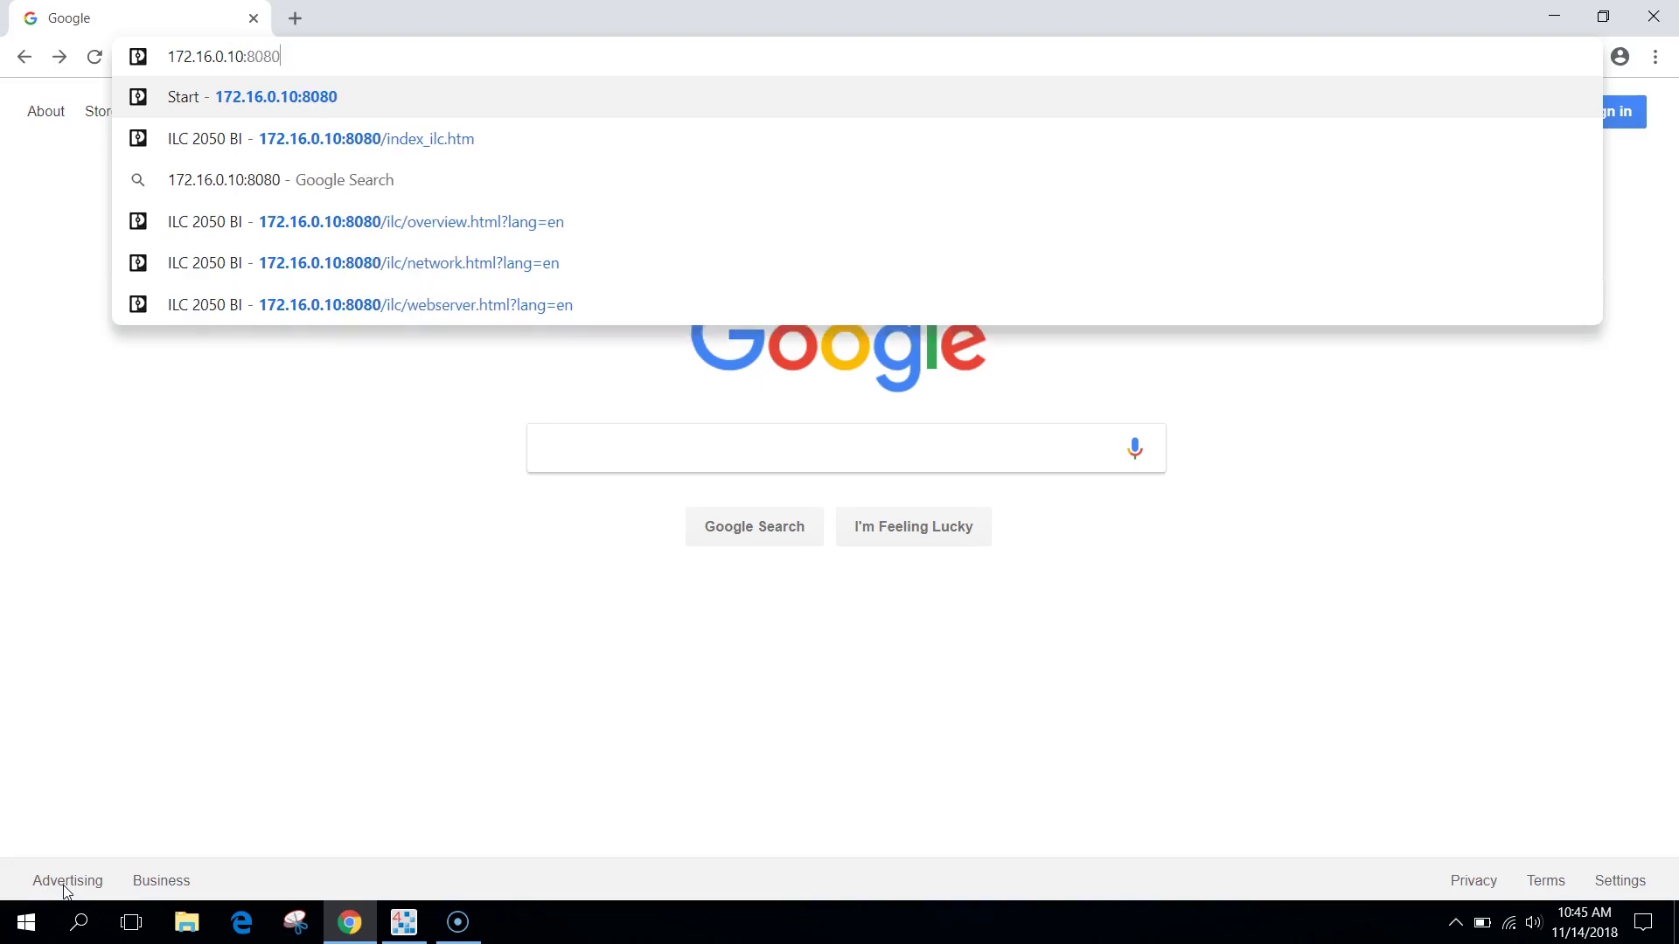
# Step: Load the controller's start page from 172.16.0.10:8080 in Chrome
pyautogui.press('Return')
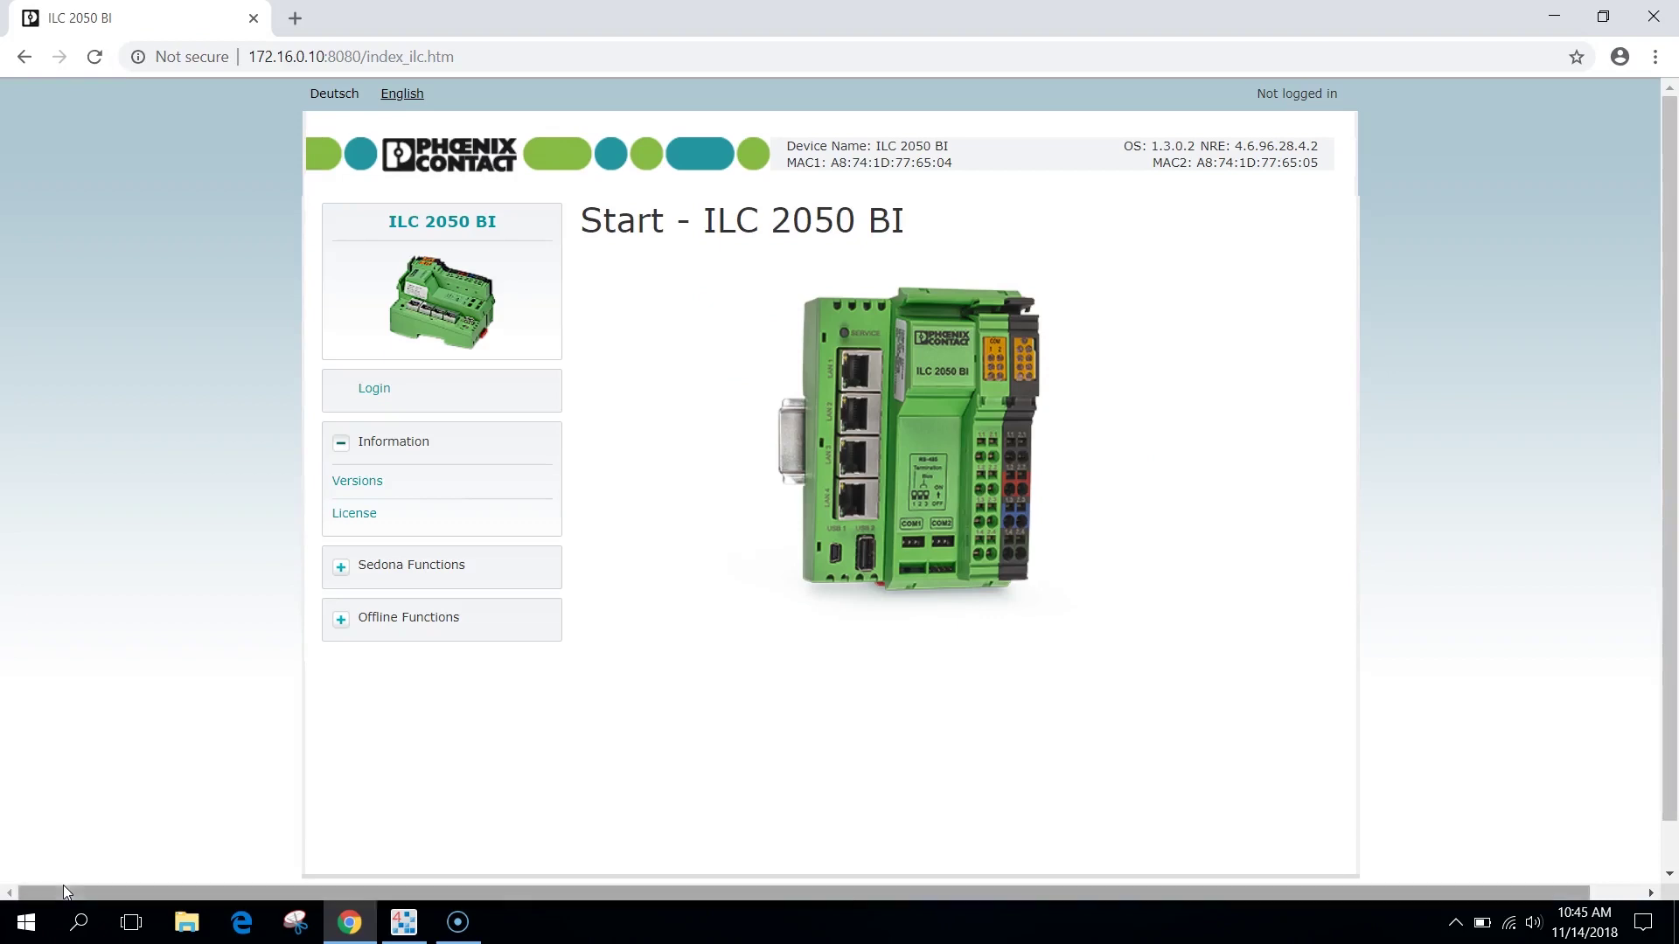
# Step: Log in to the controller and go to the Settings > Network page
pyautogui.click(373, 391)
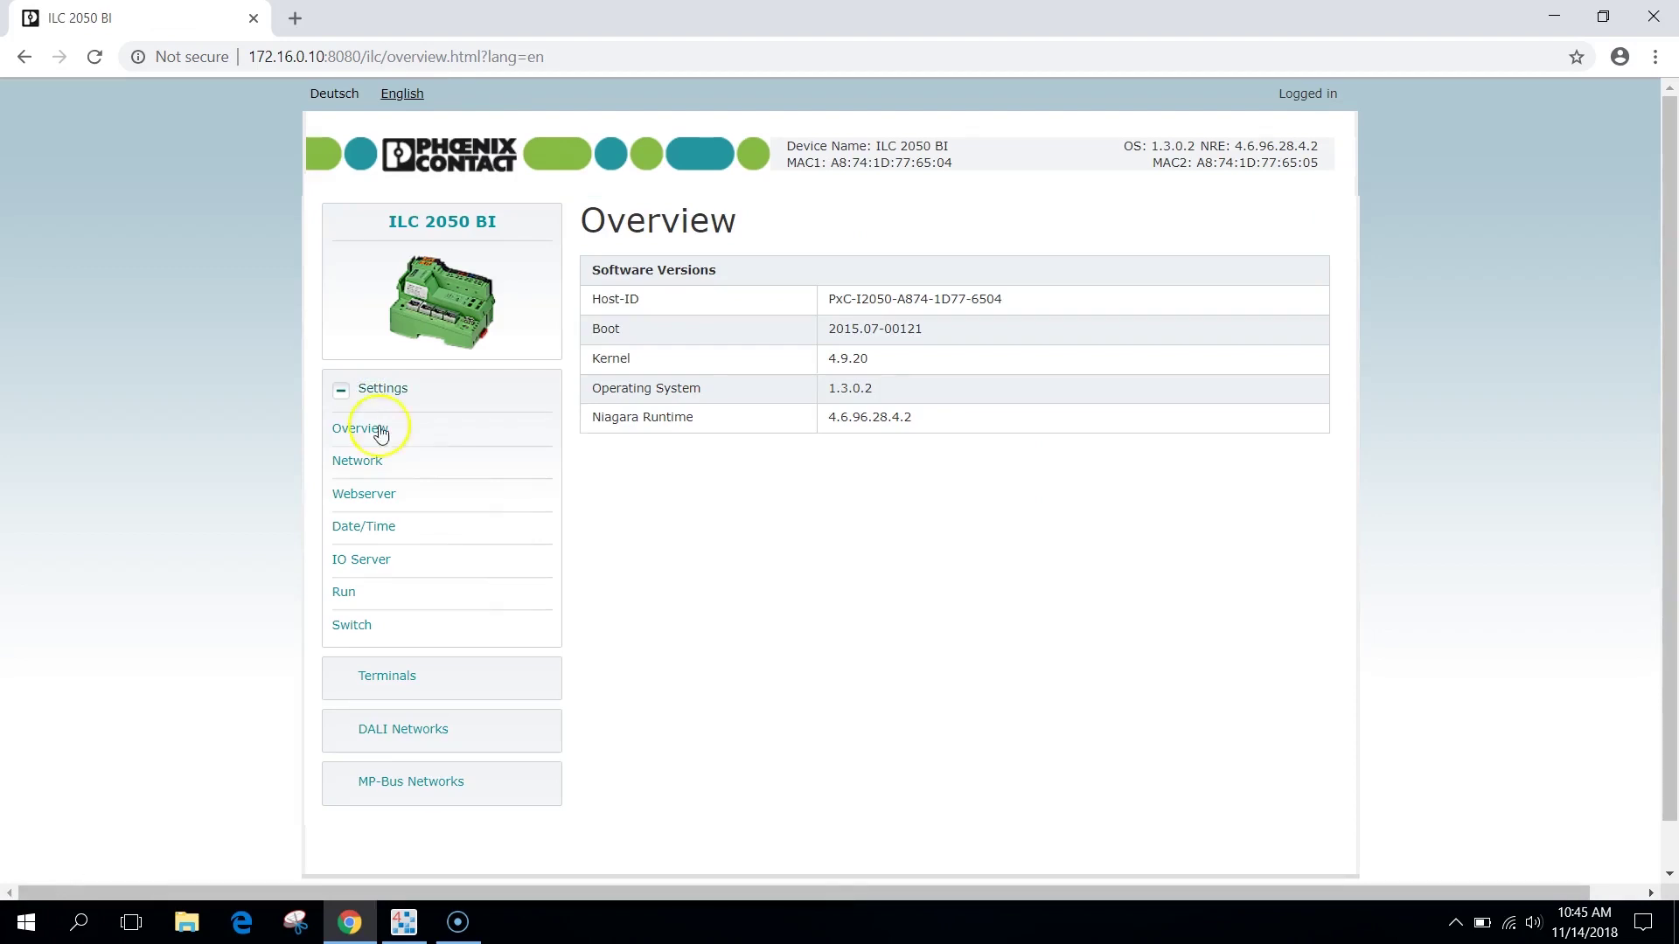
pyautogui.click(375, 462)
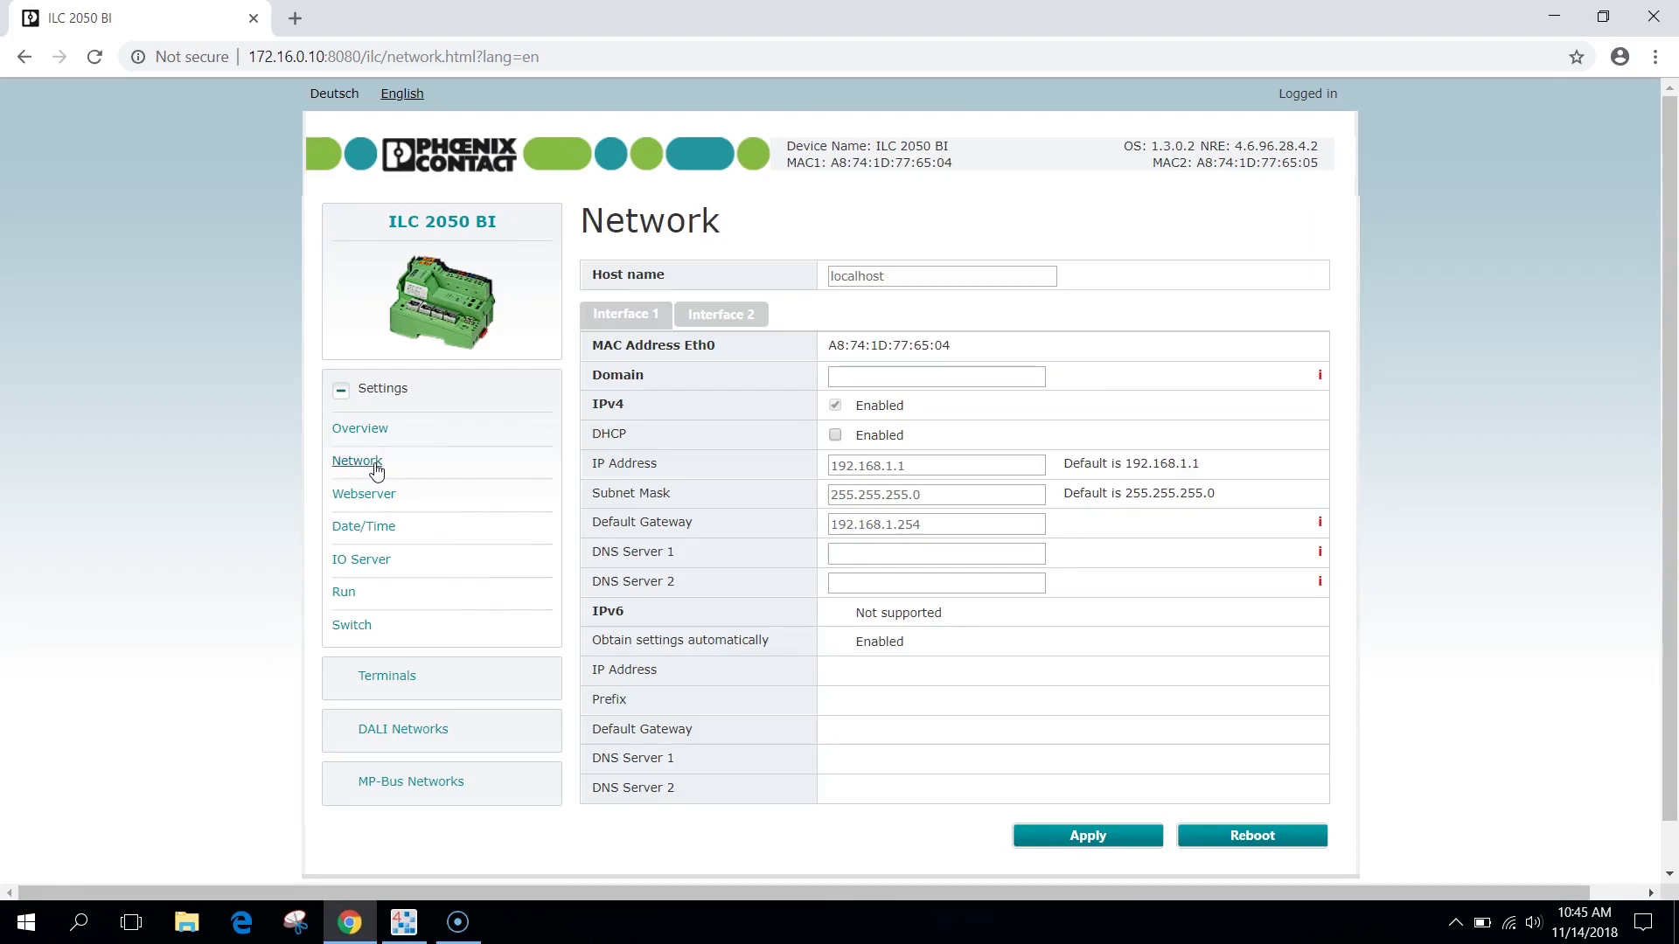
# Step: Review Interface 2, Interface 1 and Date/Time settings, then view the Switch page
pyautogui.click(696, 317)
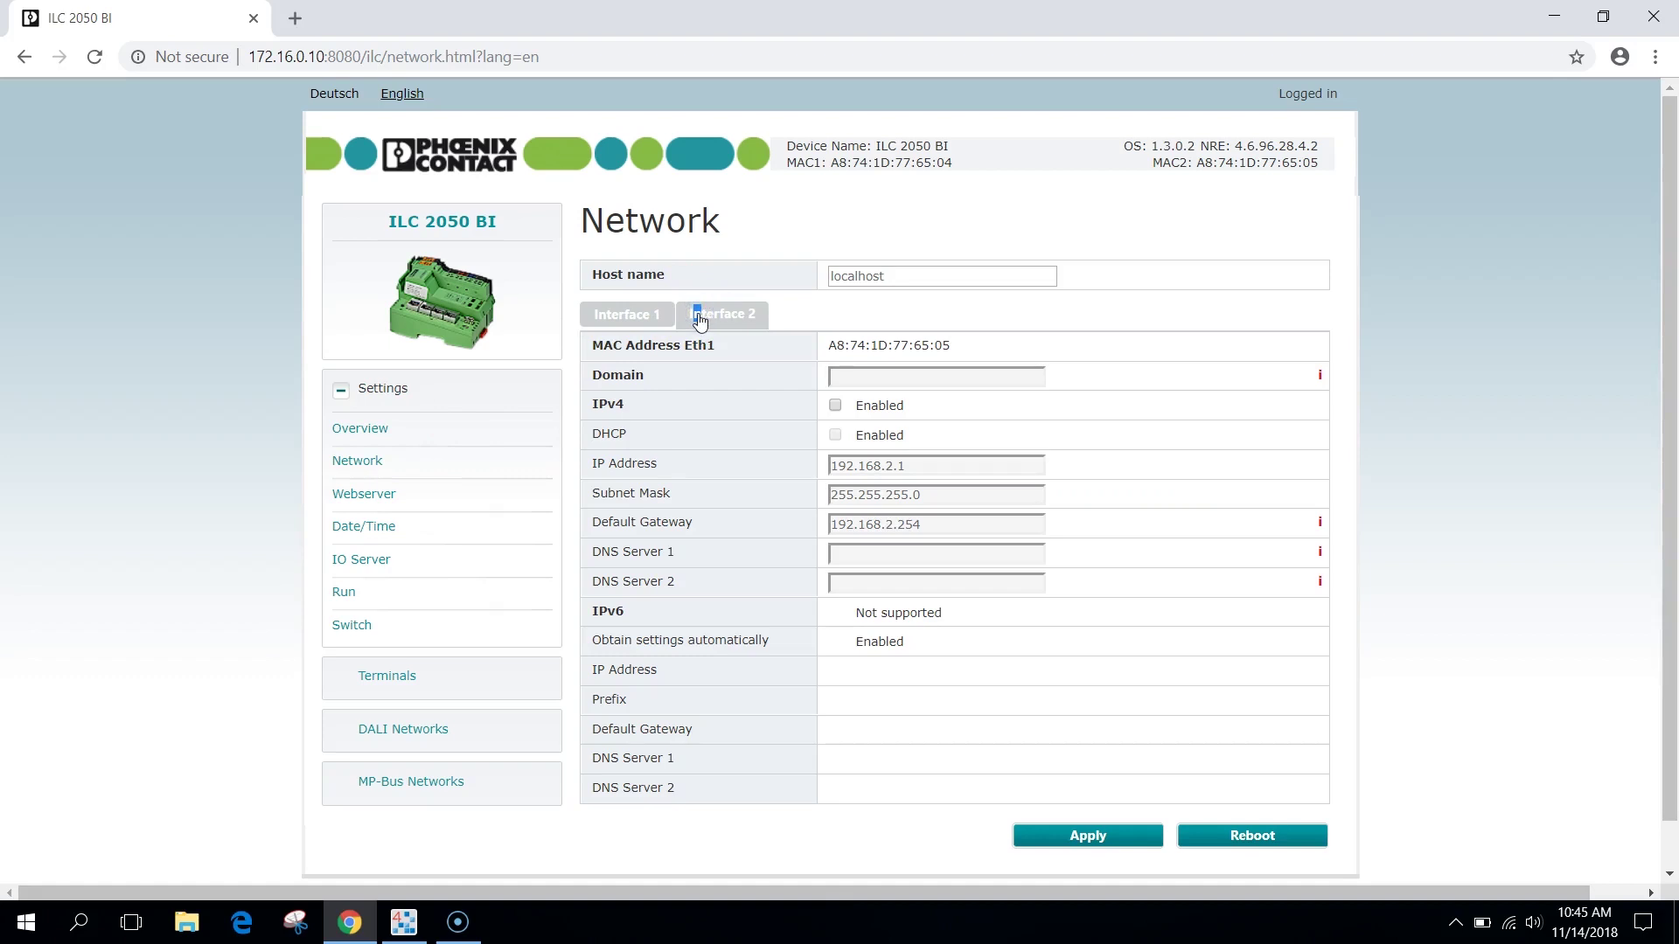
pyautogui.click(653, 318)
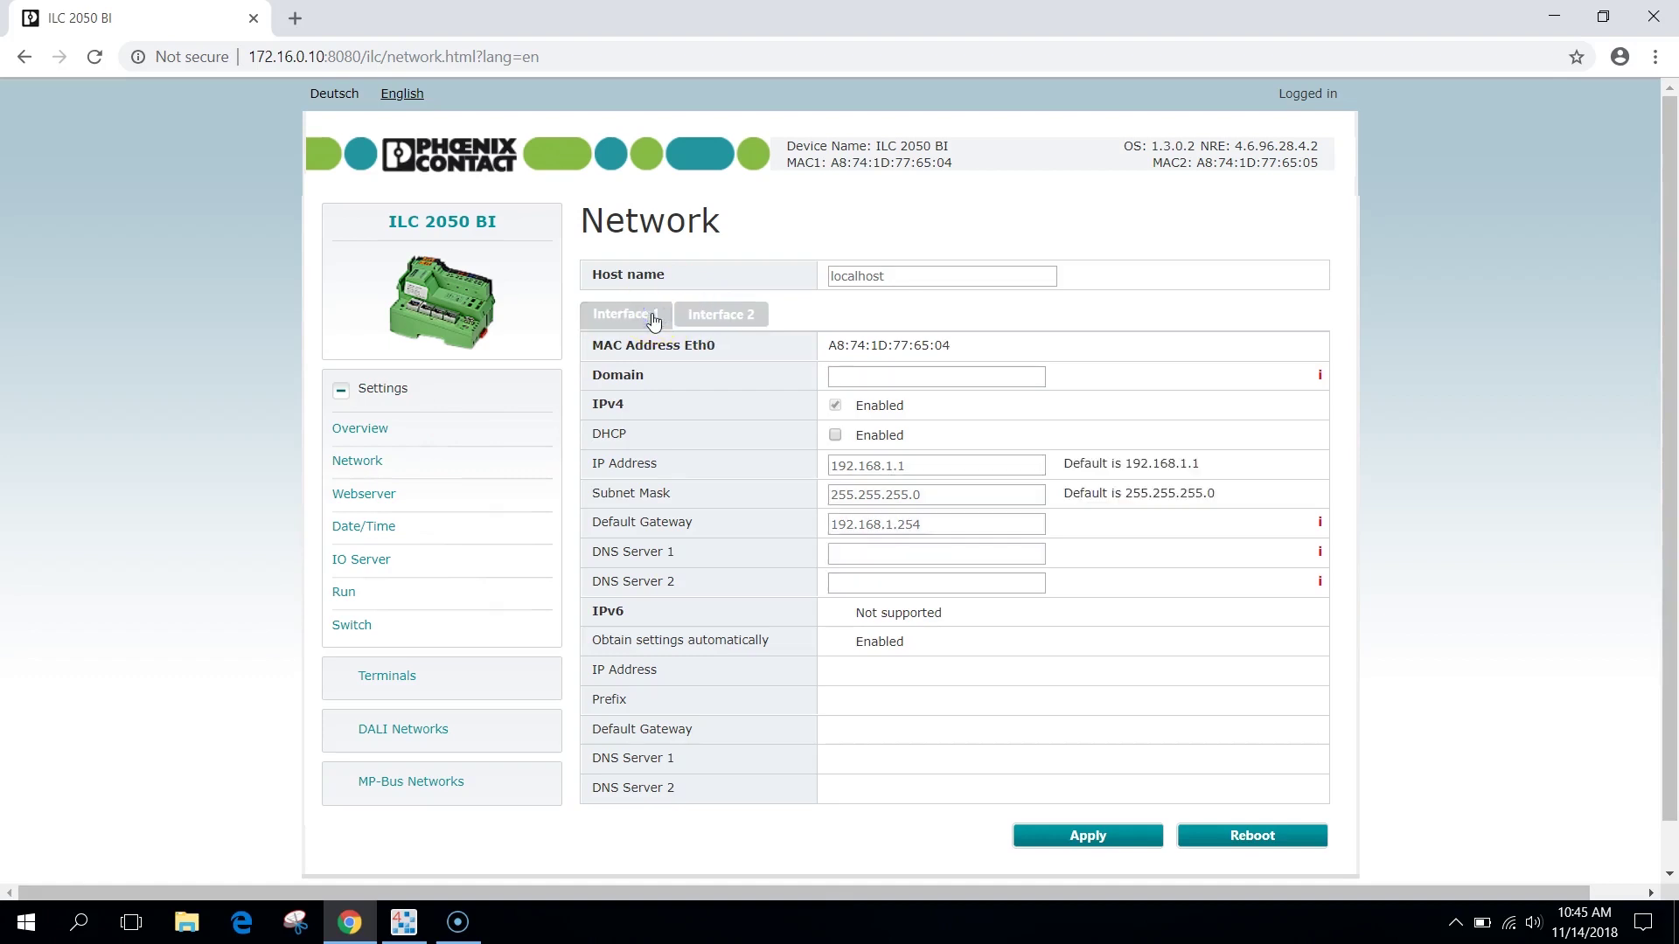
pyautogui.click(357, 528)
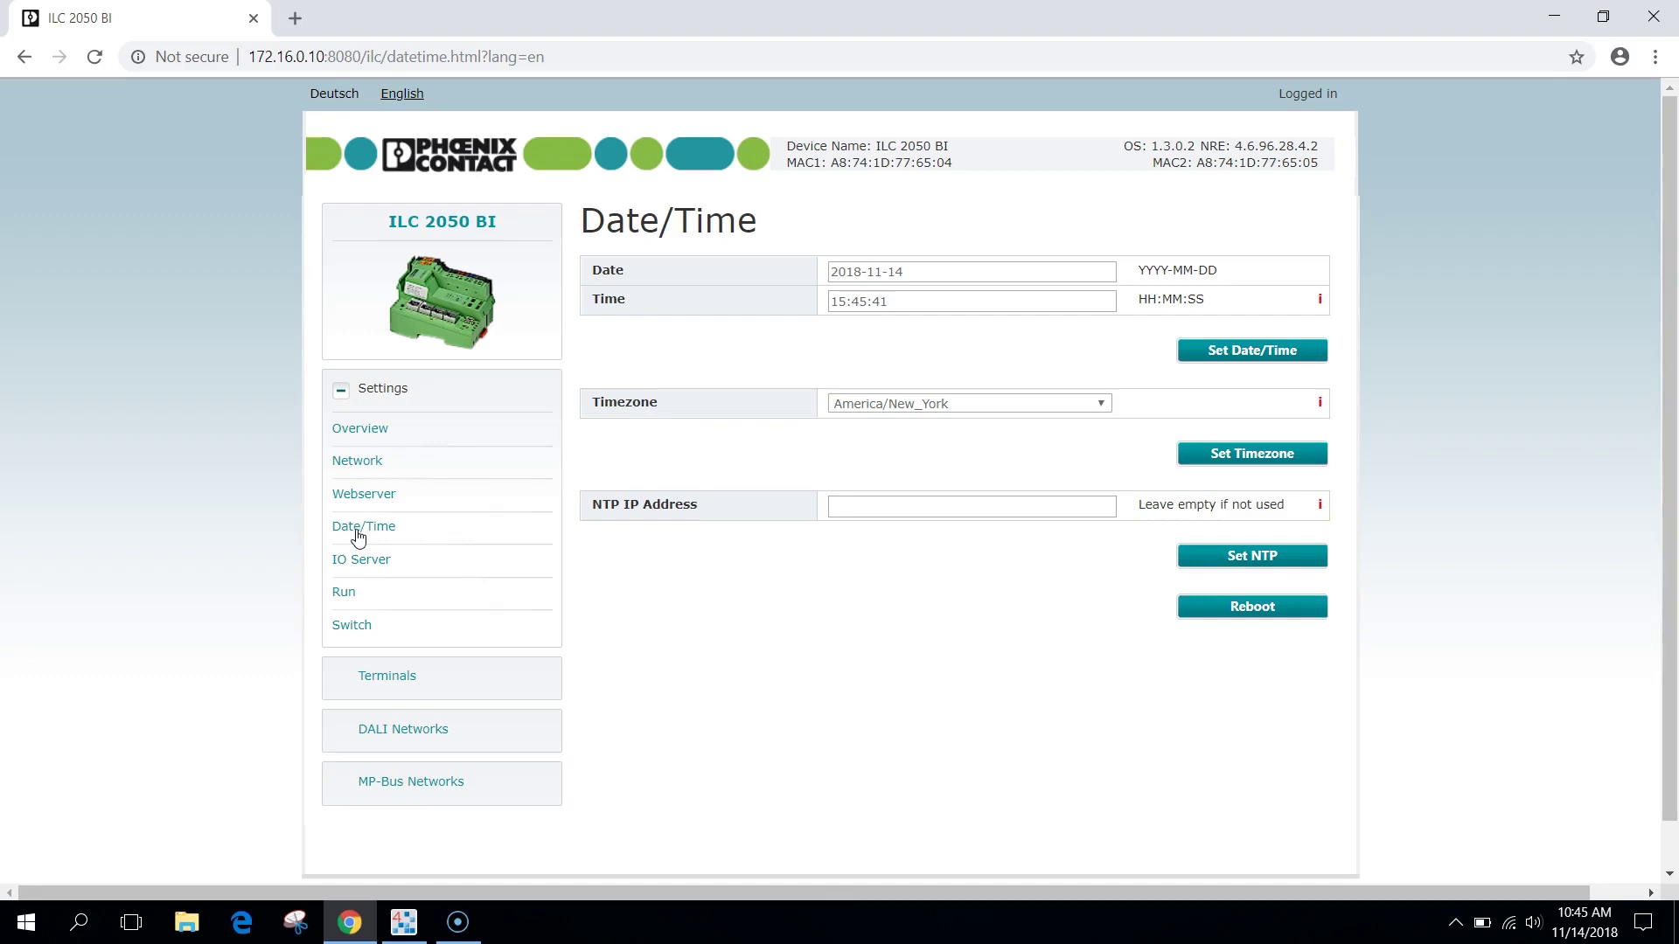
pyautogui.click(352, 626)
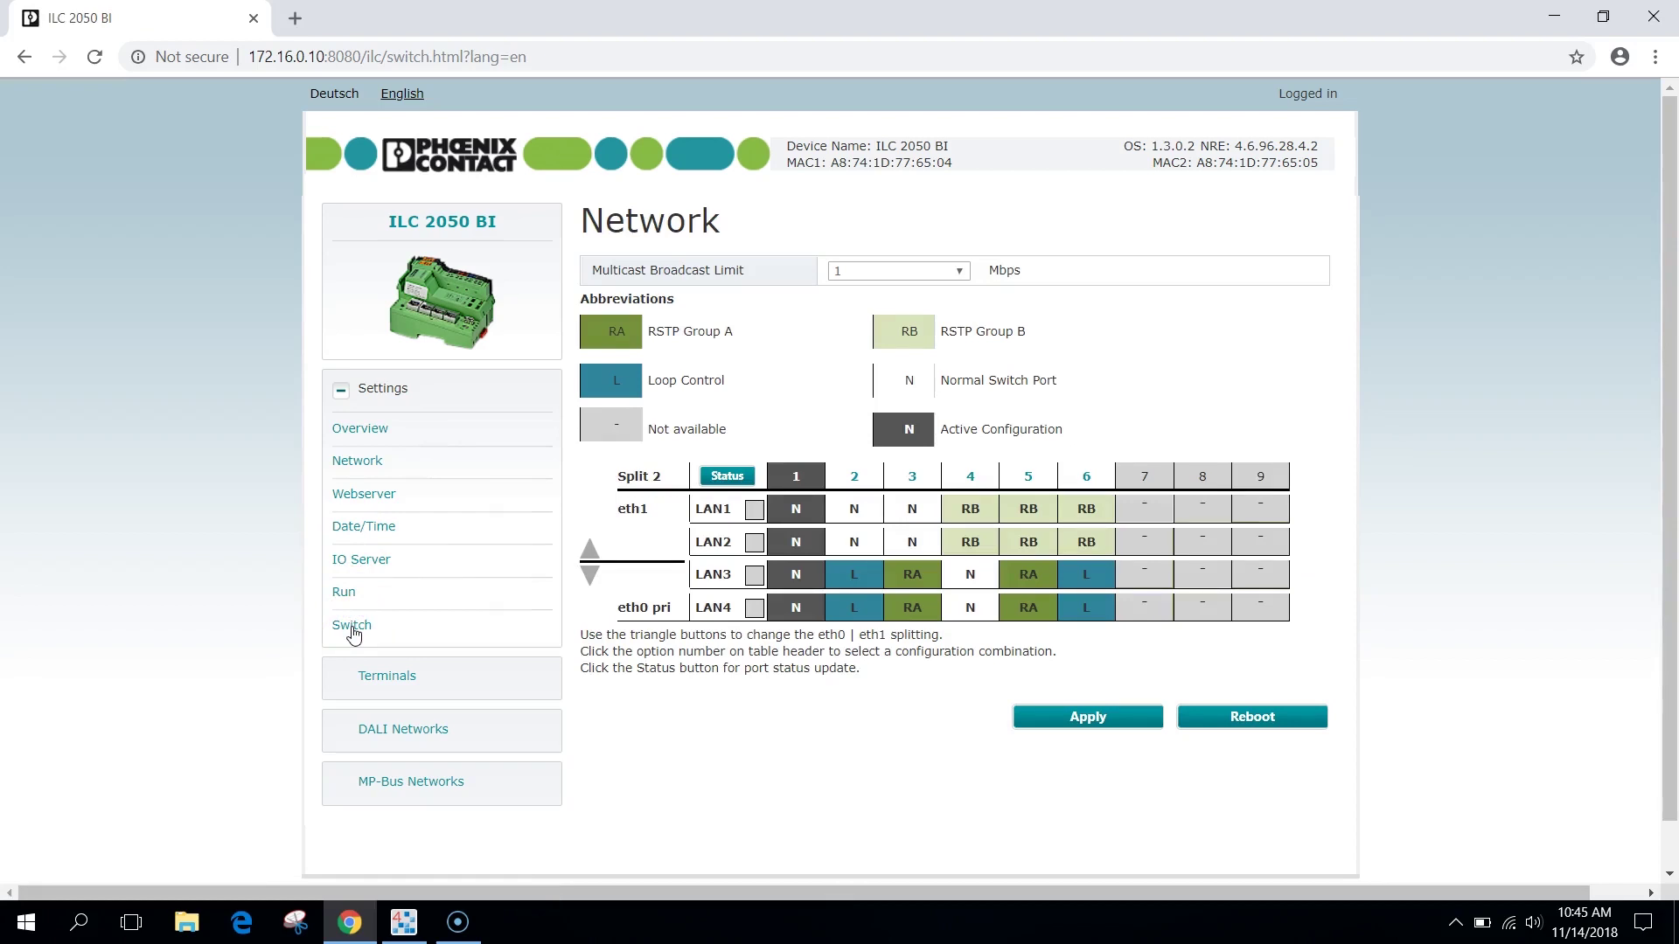
# Step: Step the eth0/eth1 port split down and back up, ending at Split 0
pyautogui.click(591, 578)
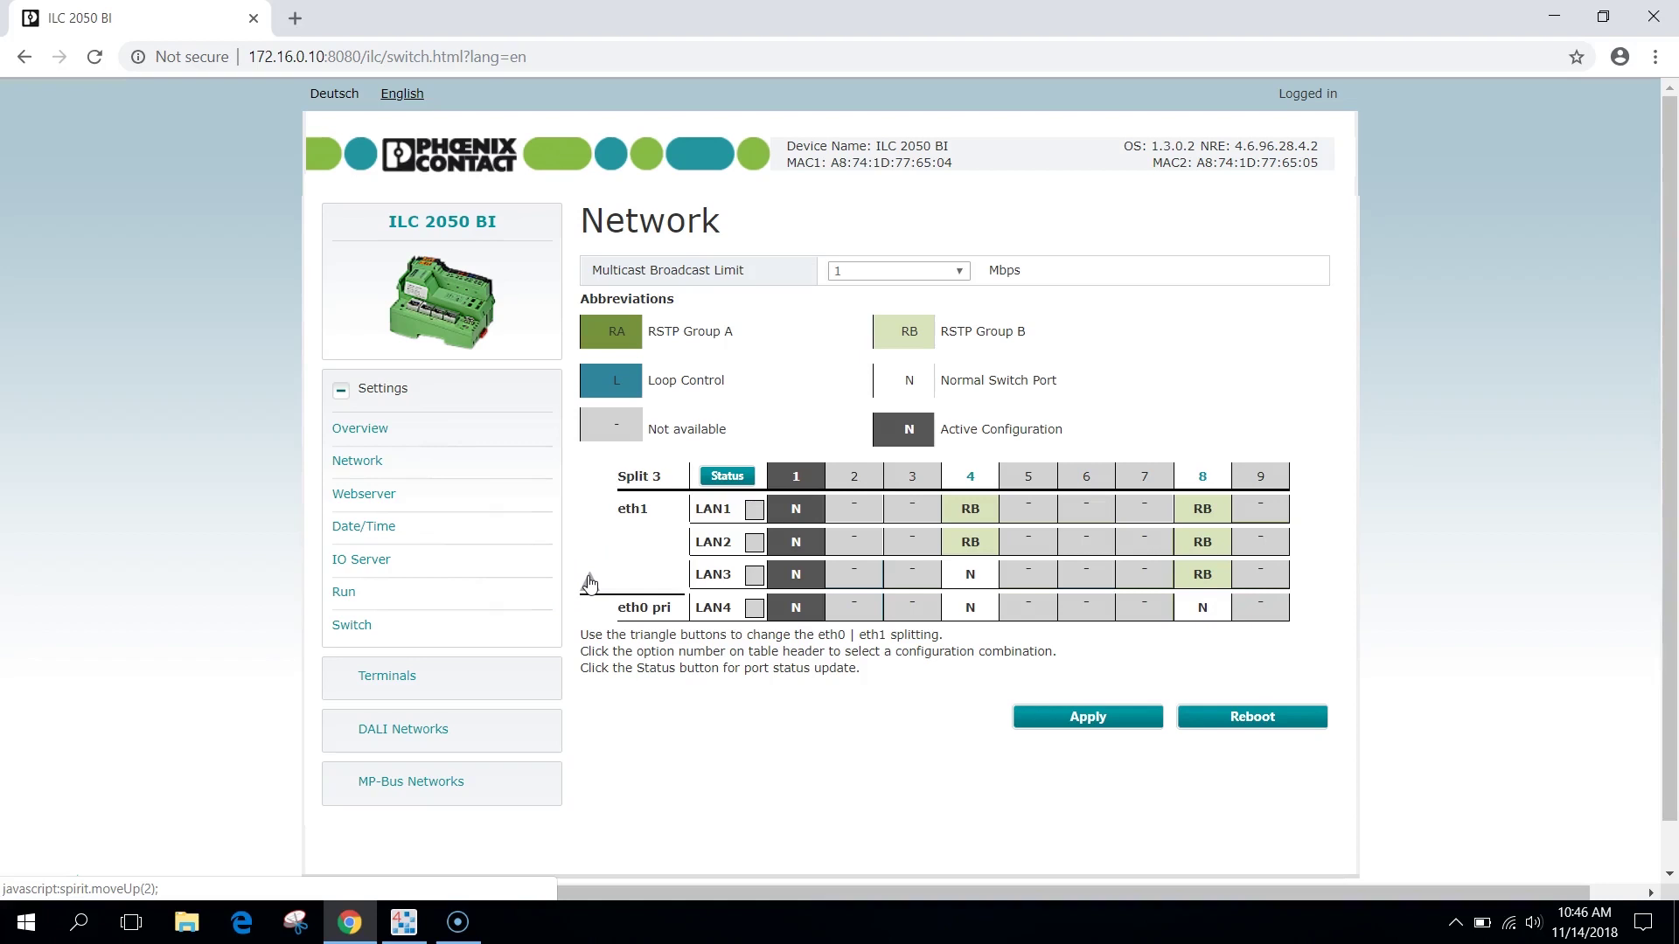
pyautogui.click(589, 582)
pyautogui.click(588, 552)
pyautogui.click(591, 521)
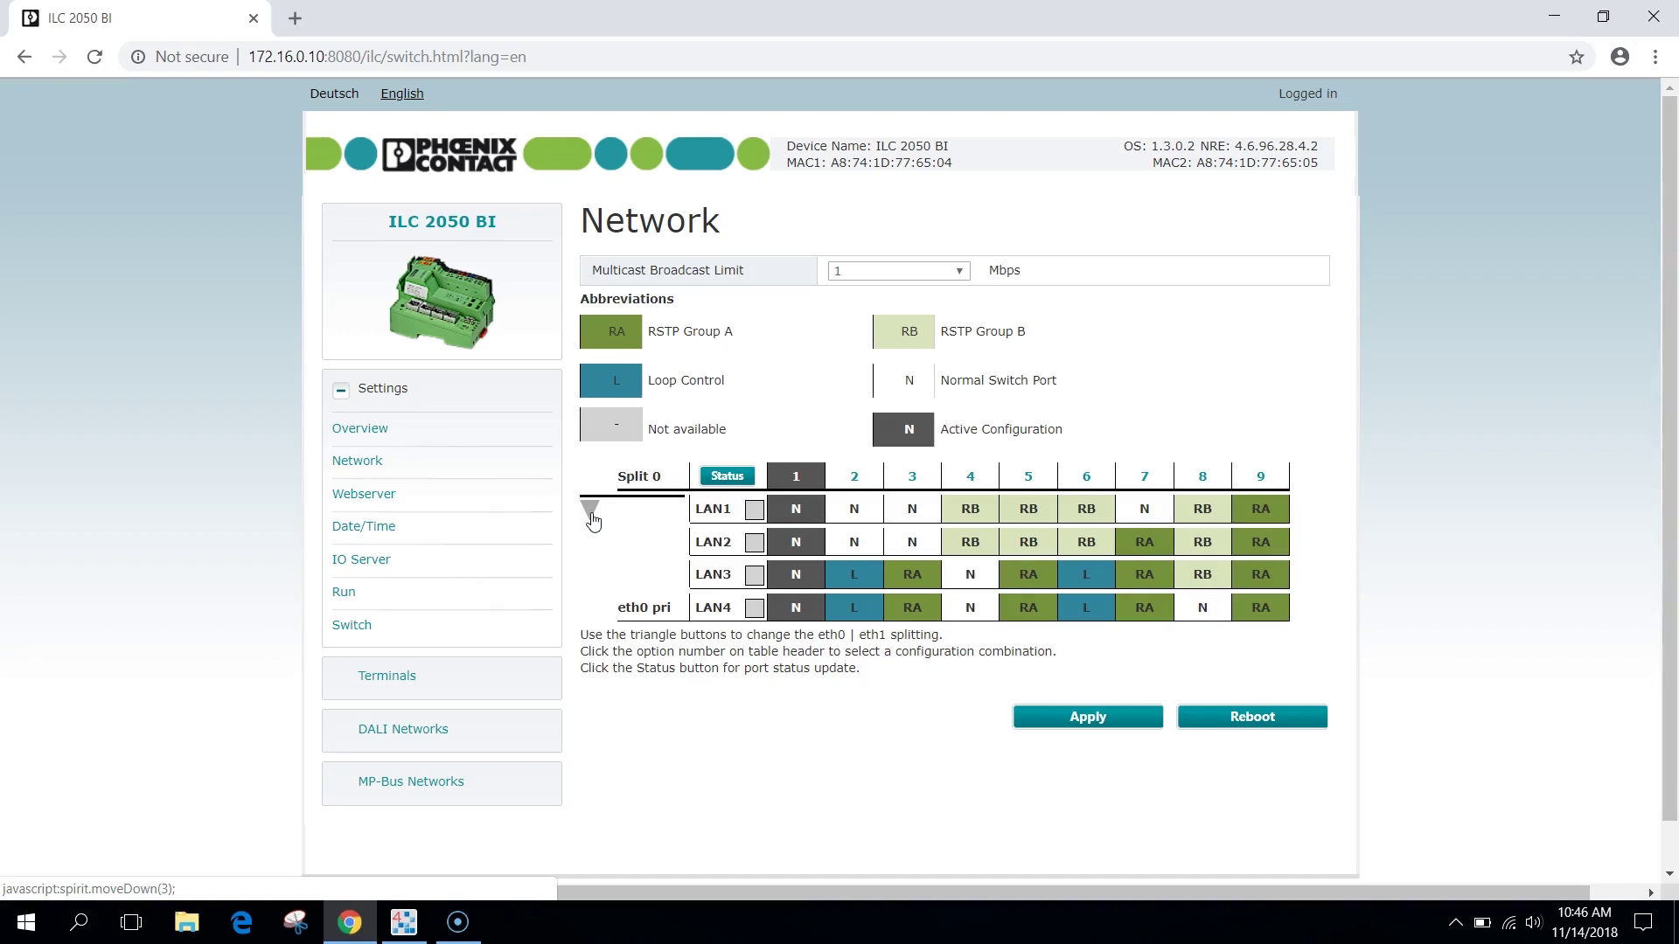
# Step: In the Terminals view, force DO3 and DO4 on, then DO4 off and DO3 to Auto
pyautogui.click(391, 680)
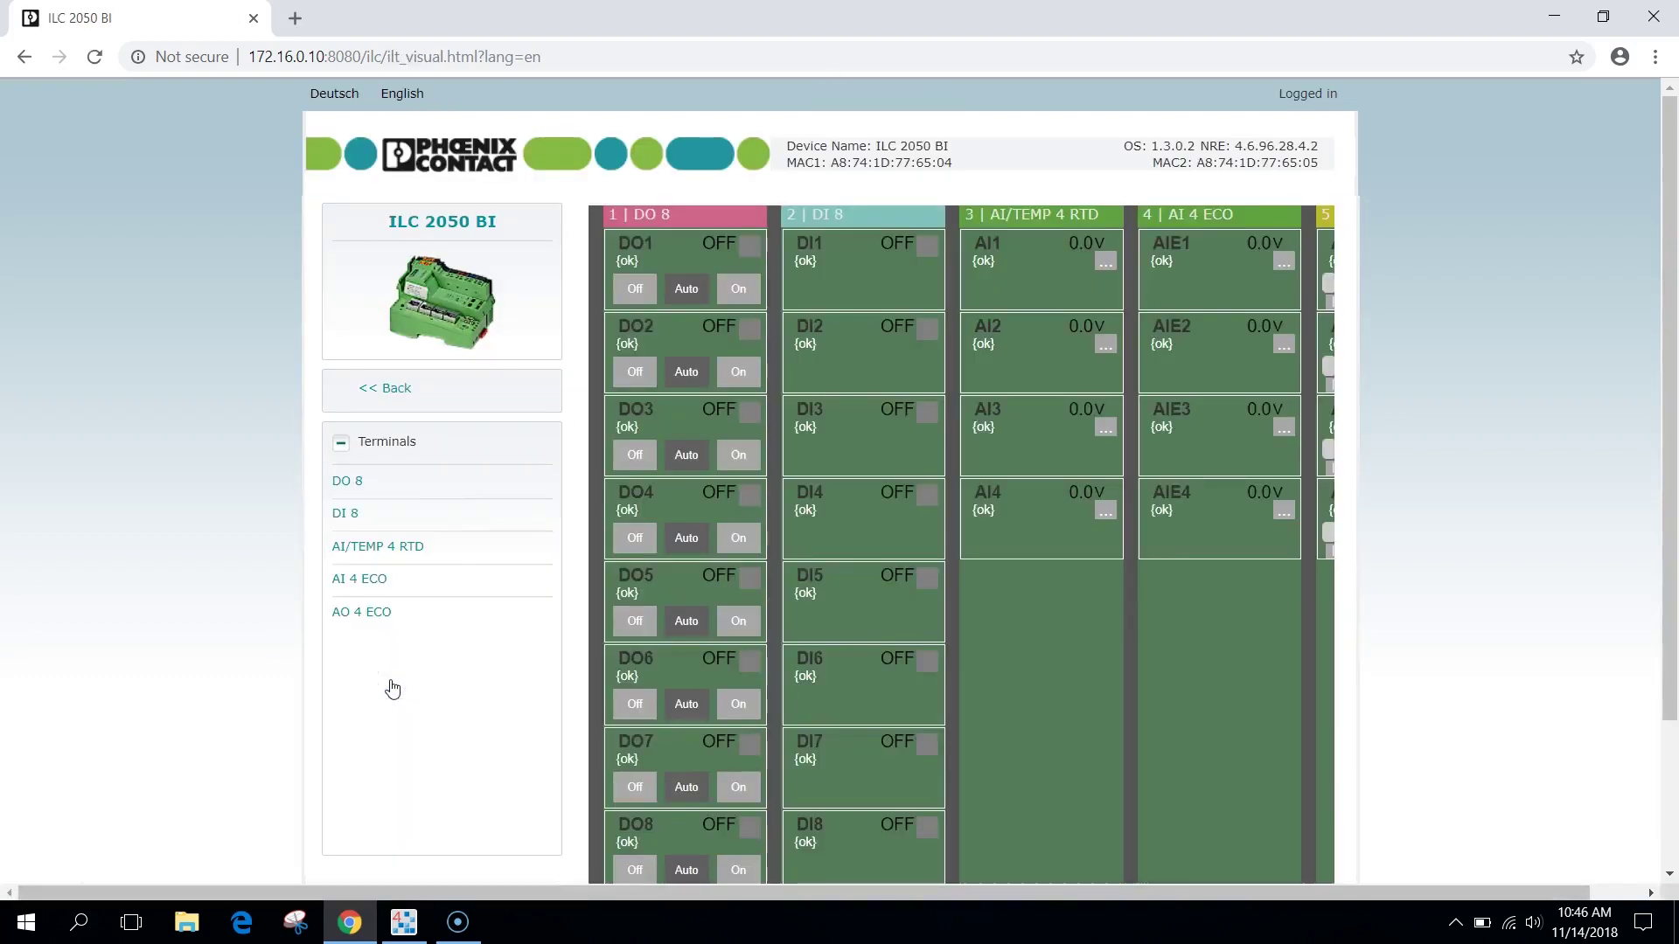
pyautogui.scroll(-2, 391, 689)
pyautogui.scroll(1, 391, 688)
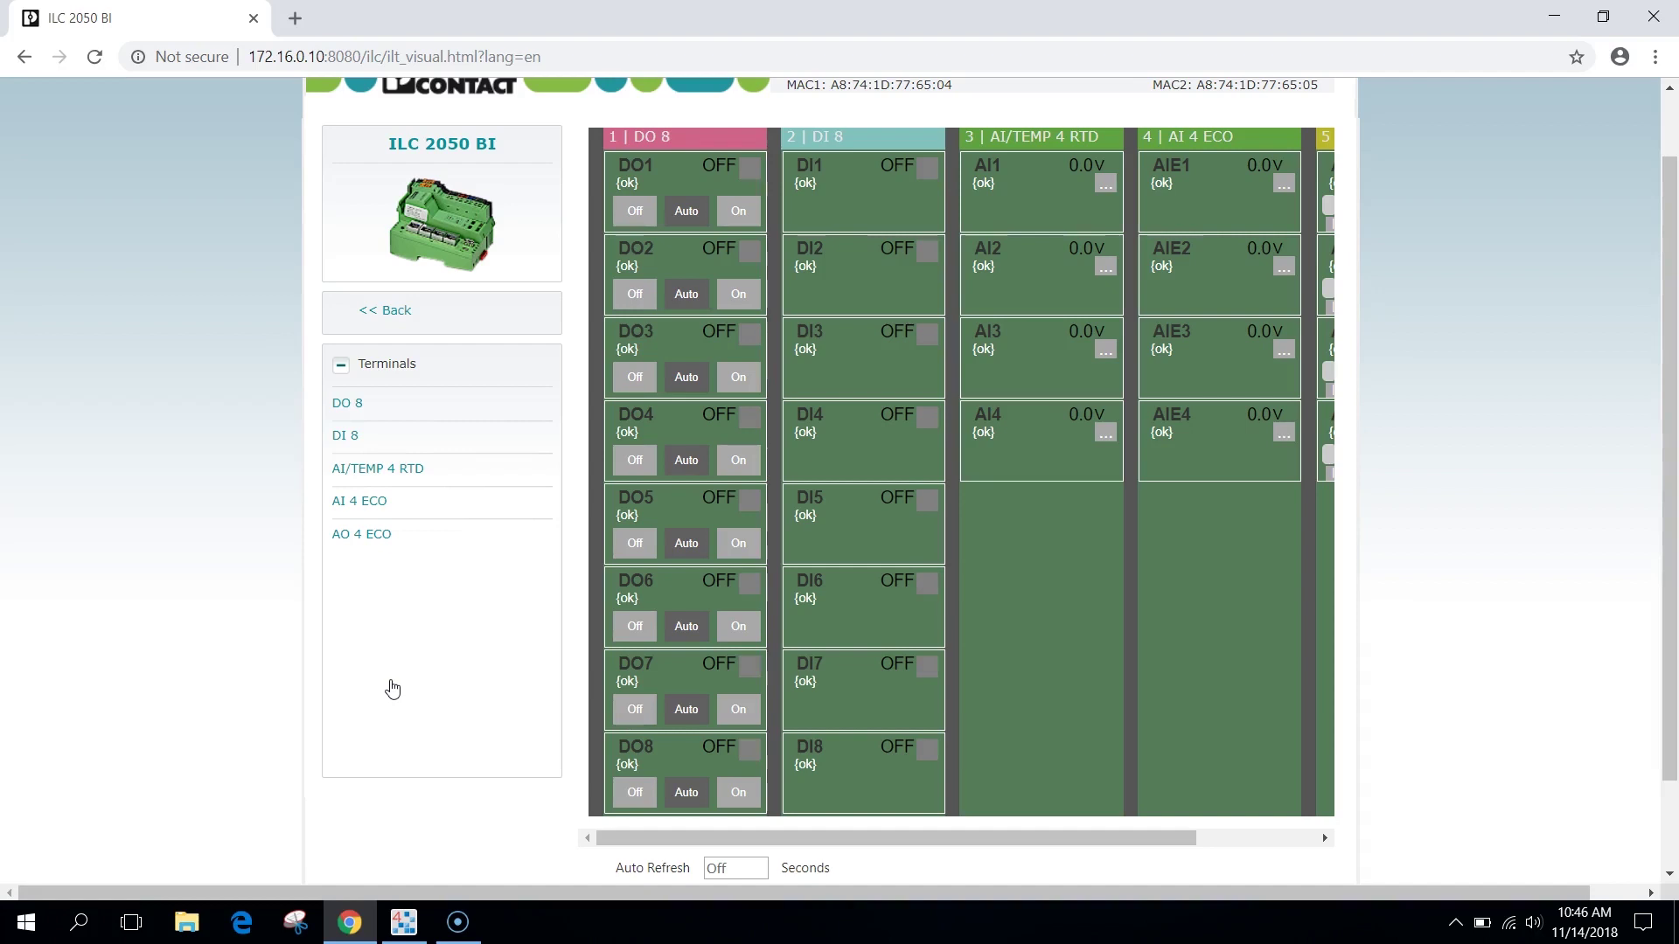
pyautogui.click(400, 682)
pyautogui.moveTo(797, 842); pyautogui.dragTo(925, 857)
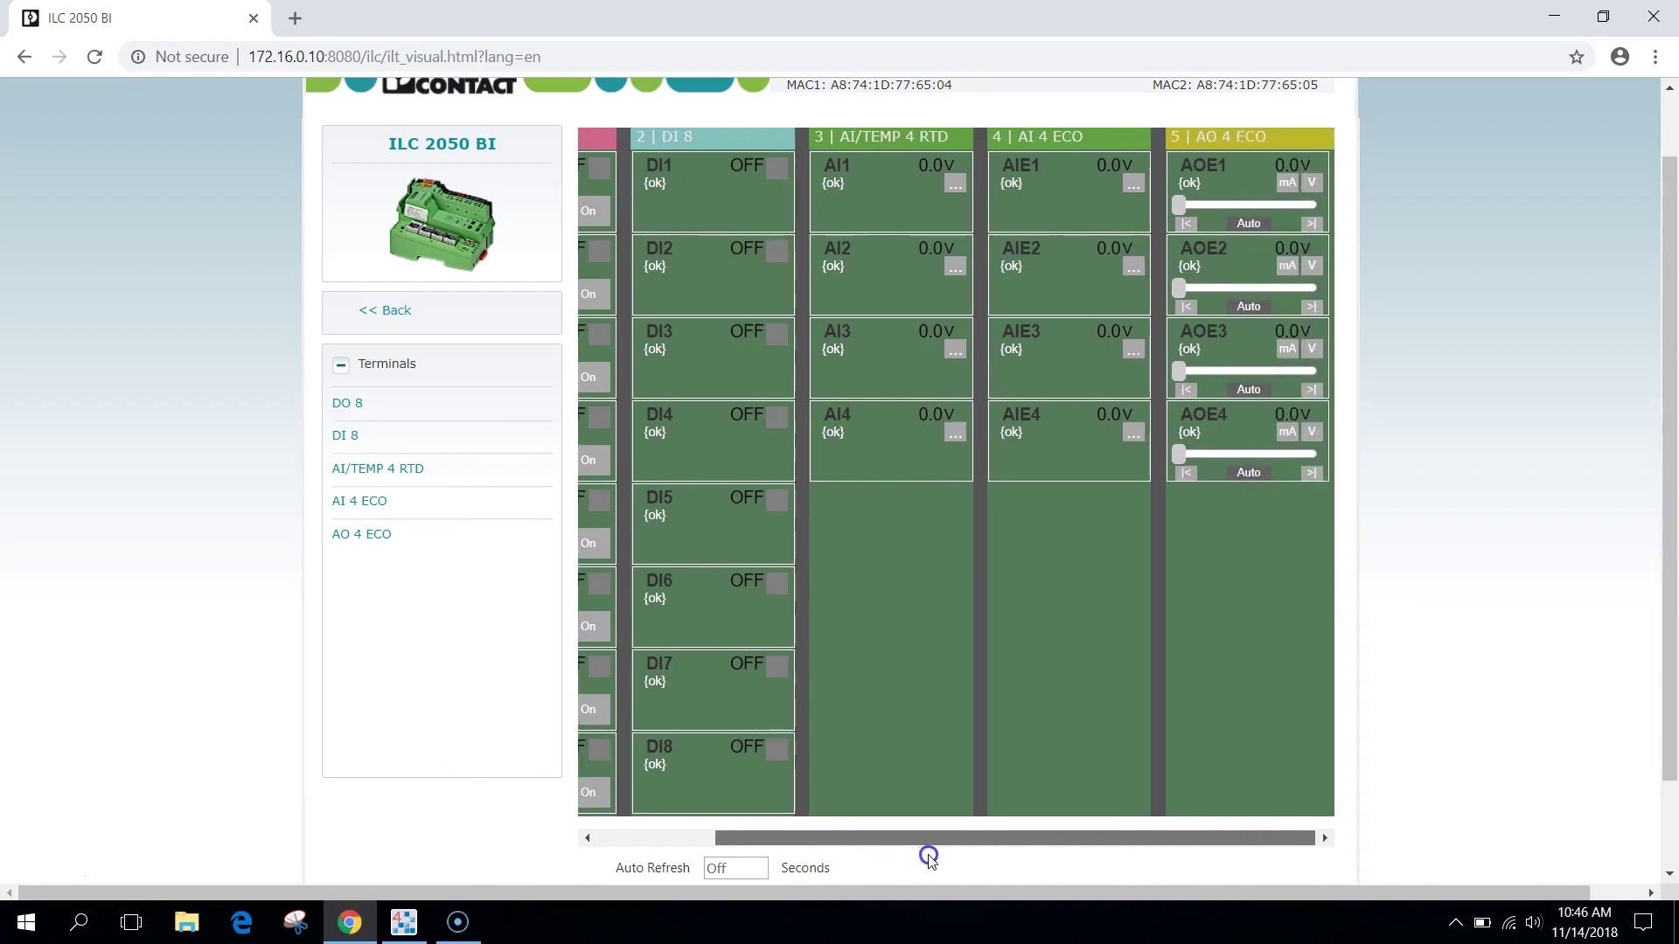
pyautogui.moveTo(930, 857); pyautogui.dragTo(781, 845)
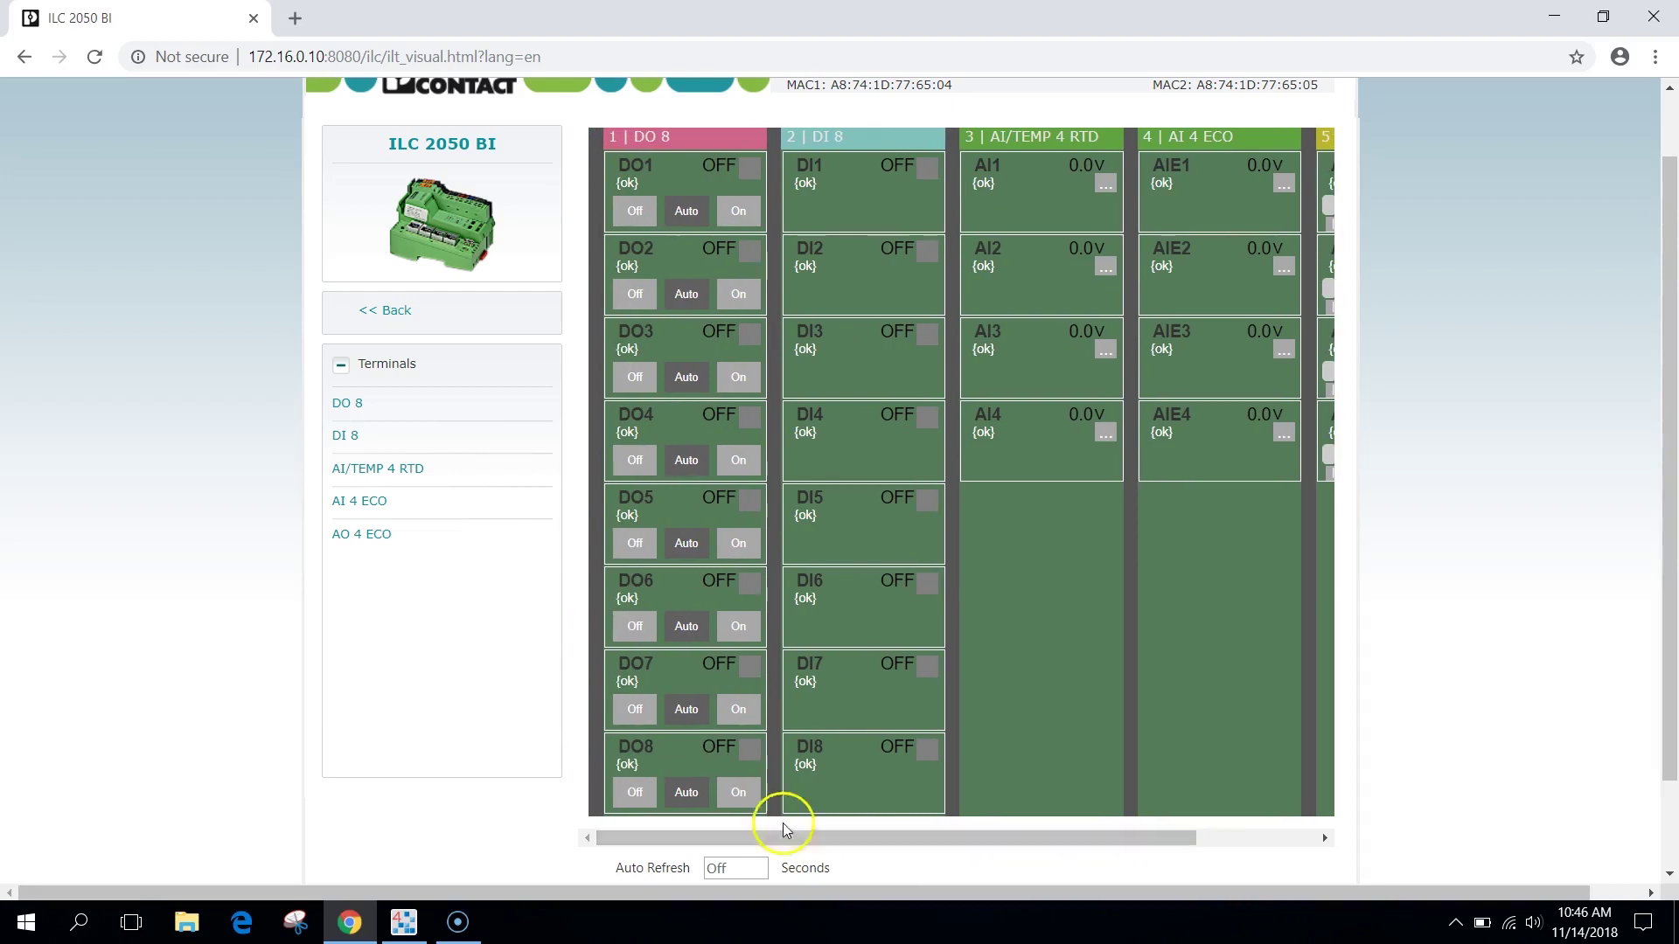
pyautogui.click(738, 377)
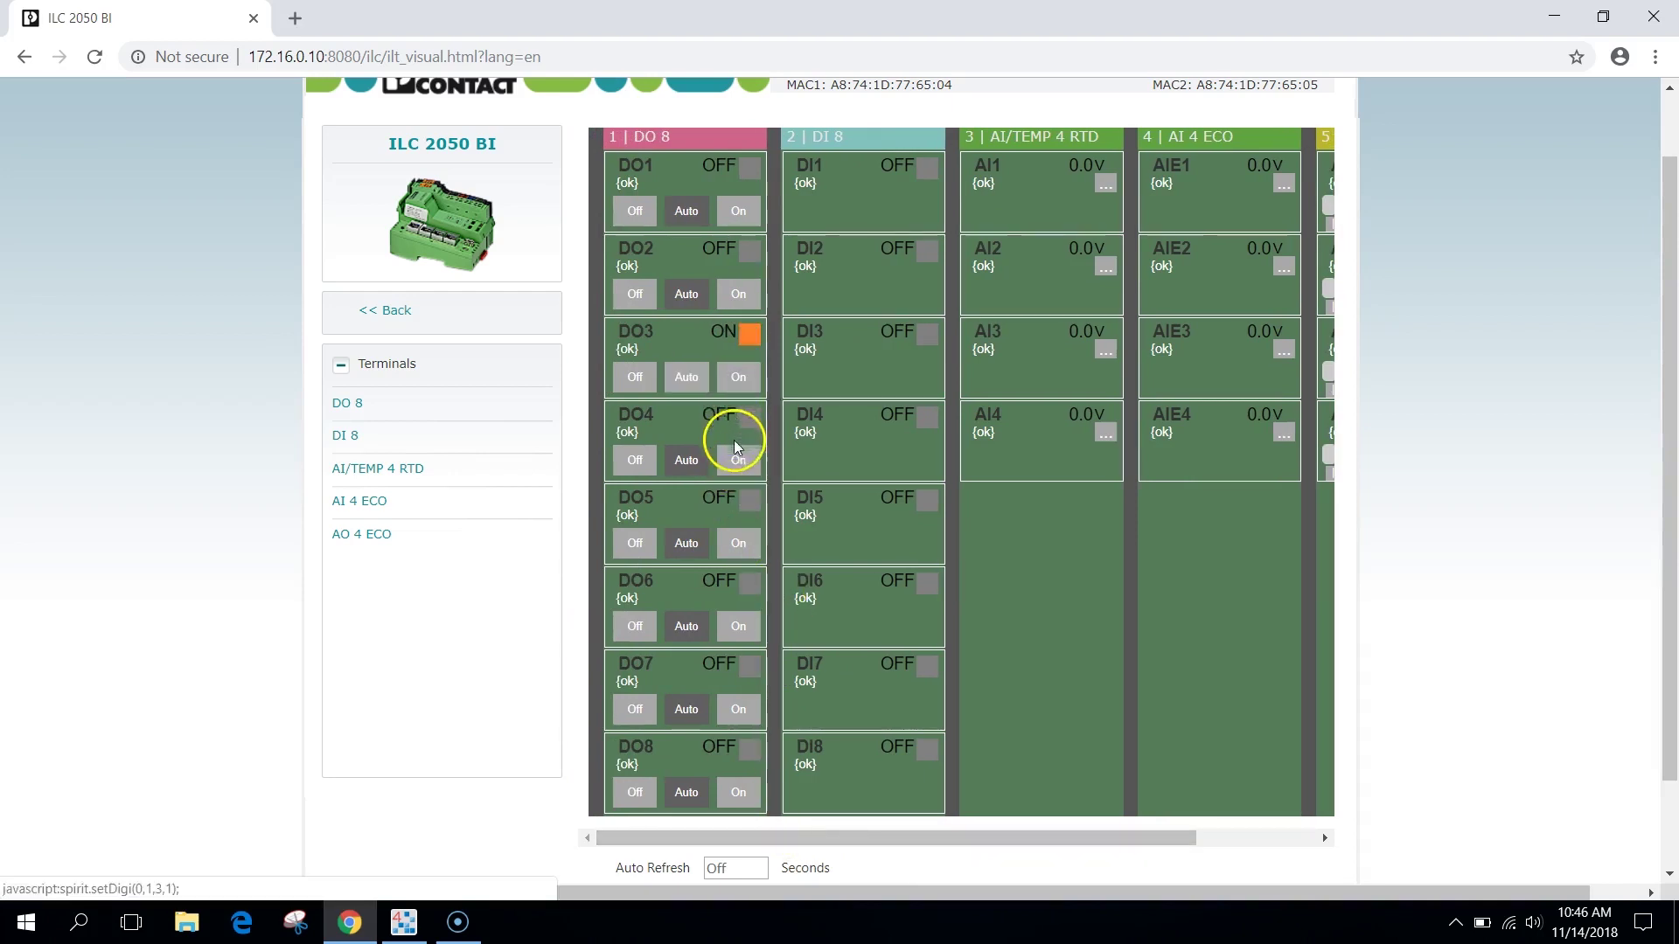
pyautogui.click(733, 459)
pyautogui.click(633, 462)
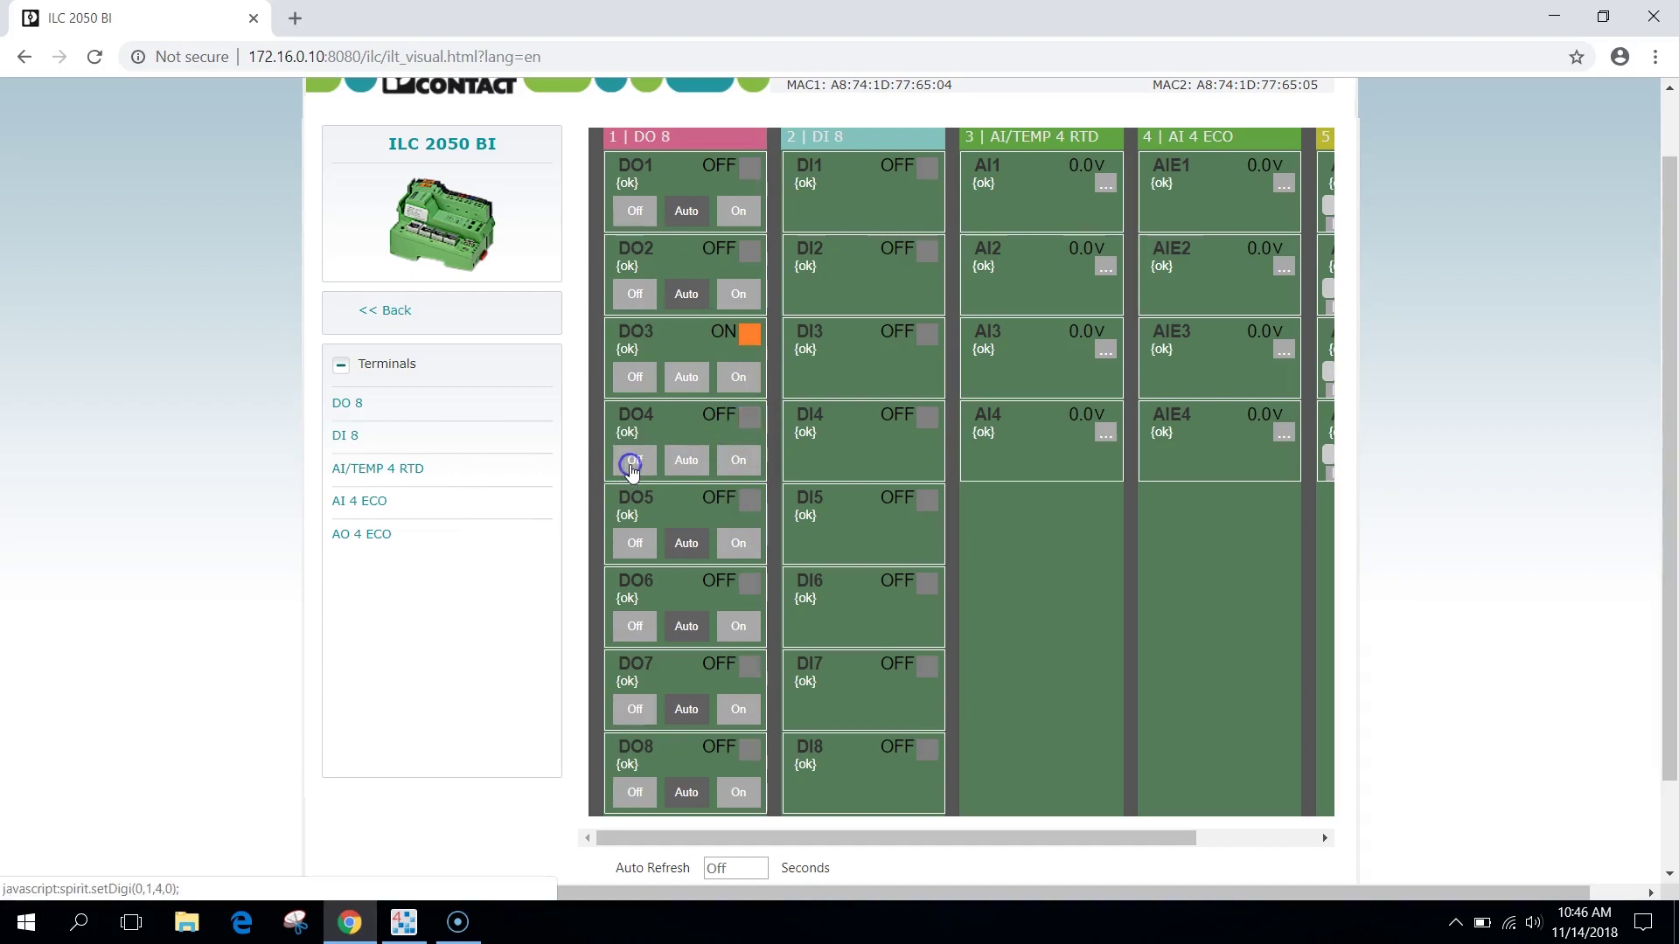
pyautogui.click(686, 376)
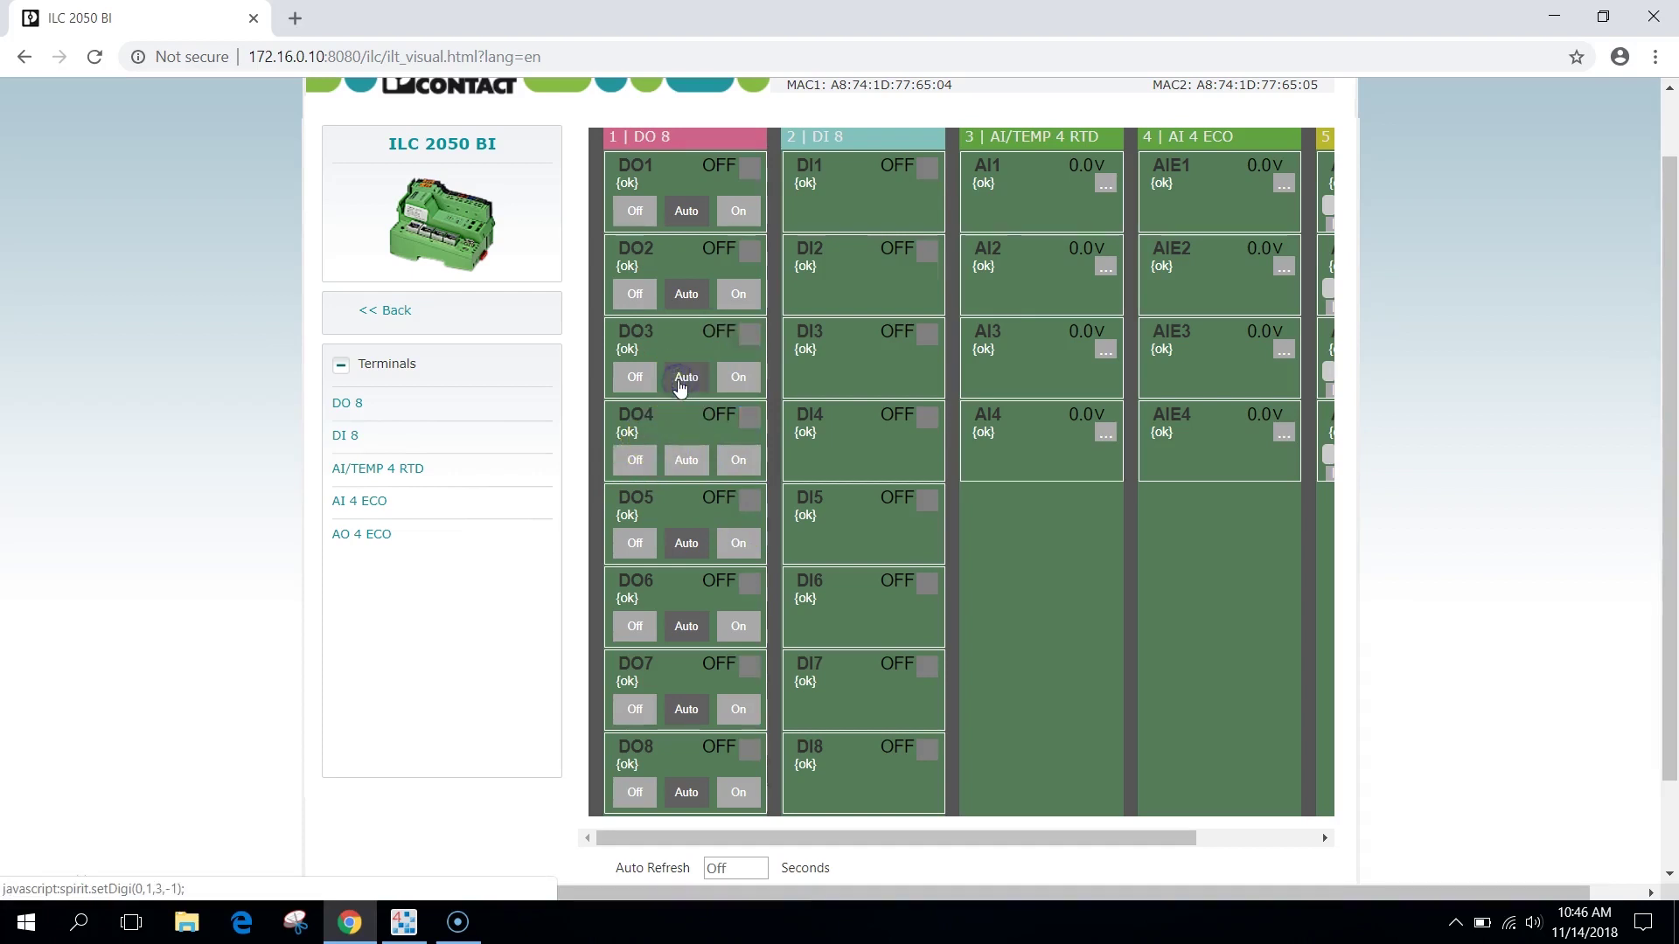
pyautogui.scroll(-1, 691, 358)
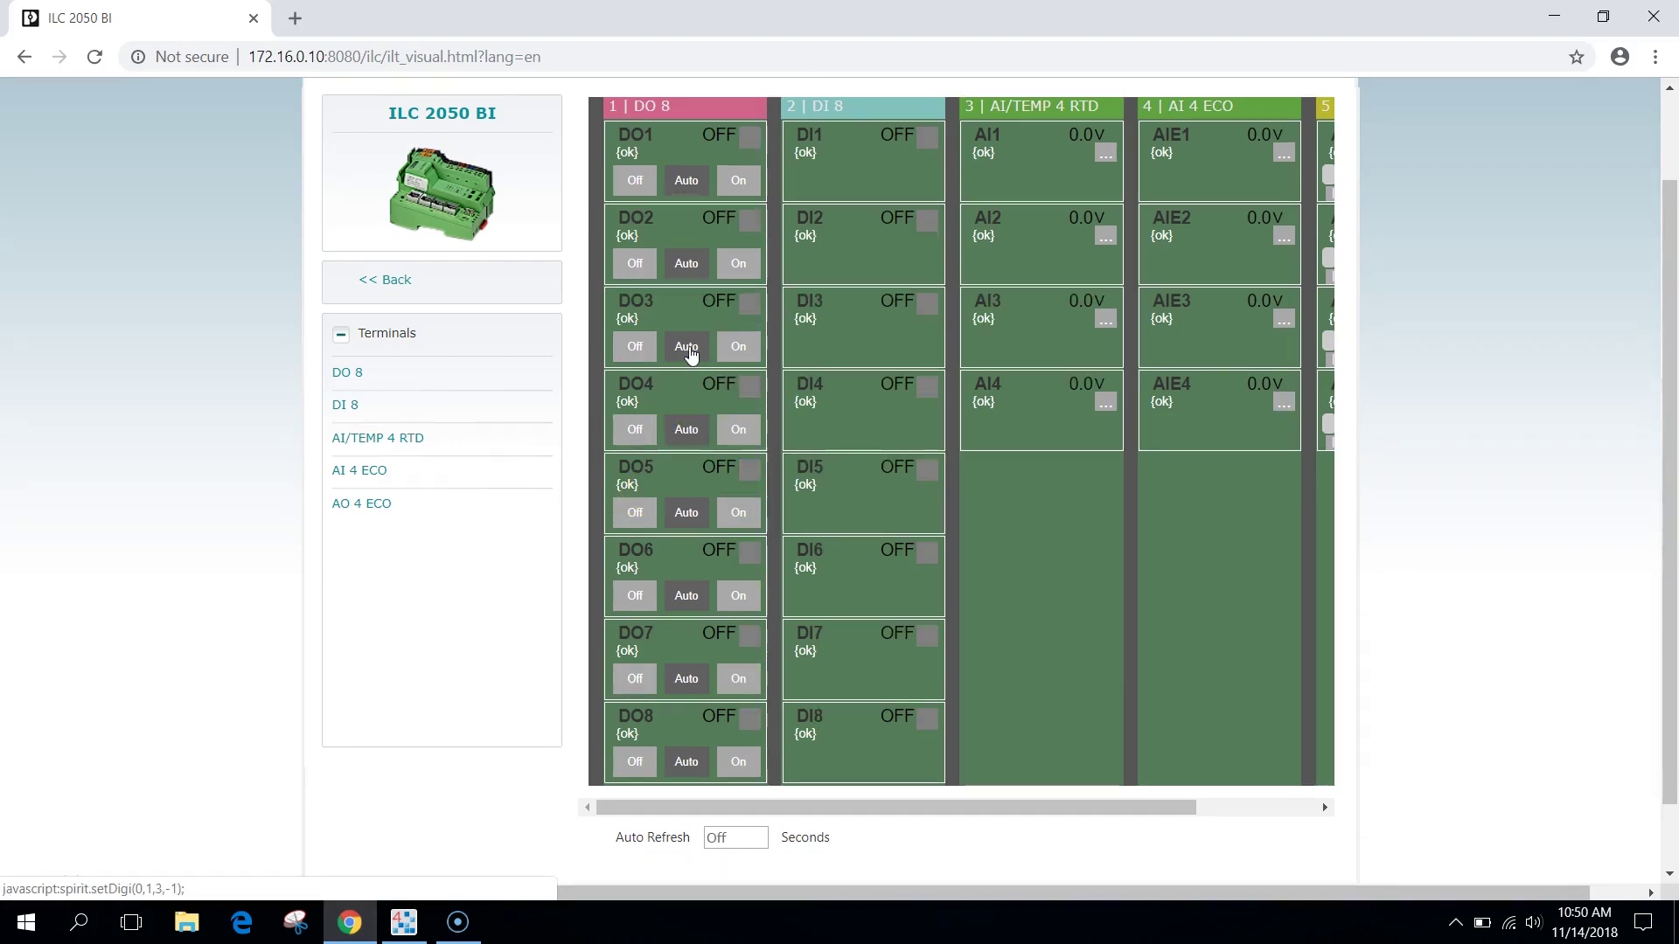
# Step: Reload the Terminals page so digital input DI2 reads ON
pyautogui.click(95, 56)
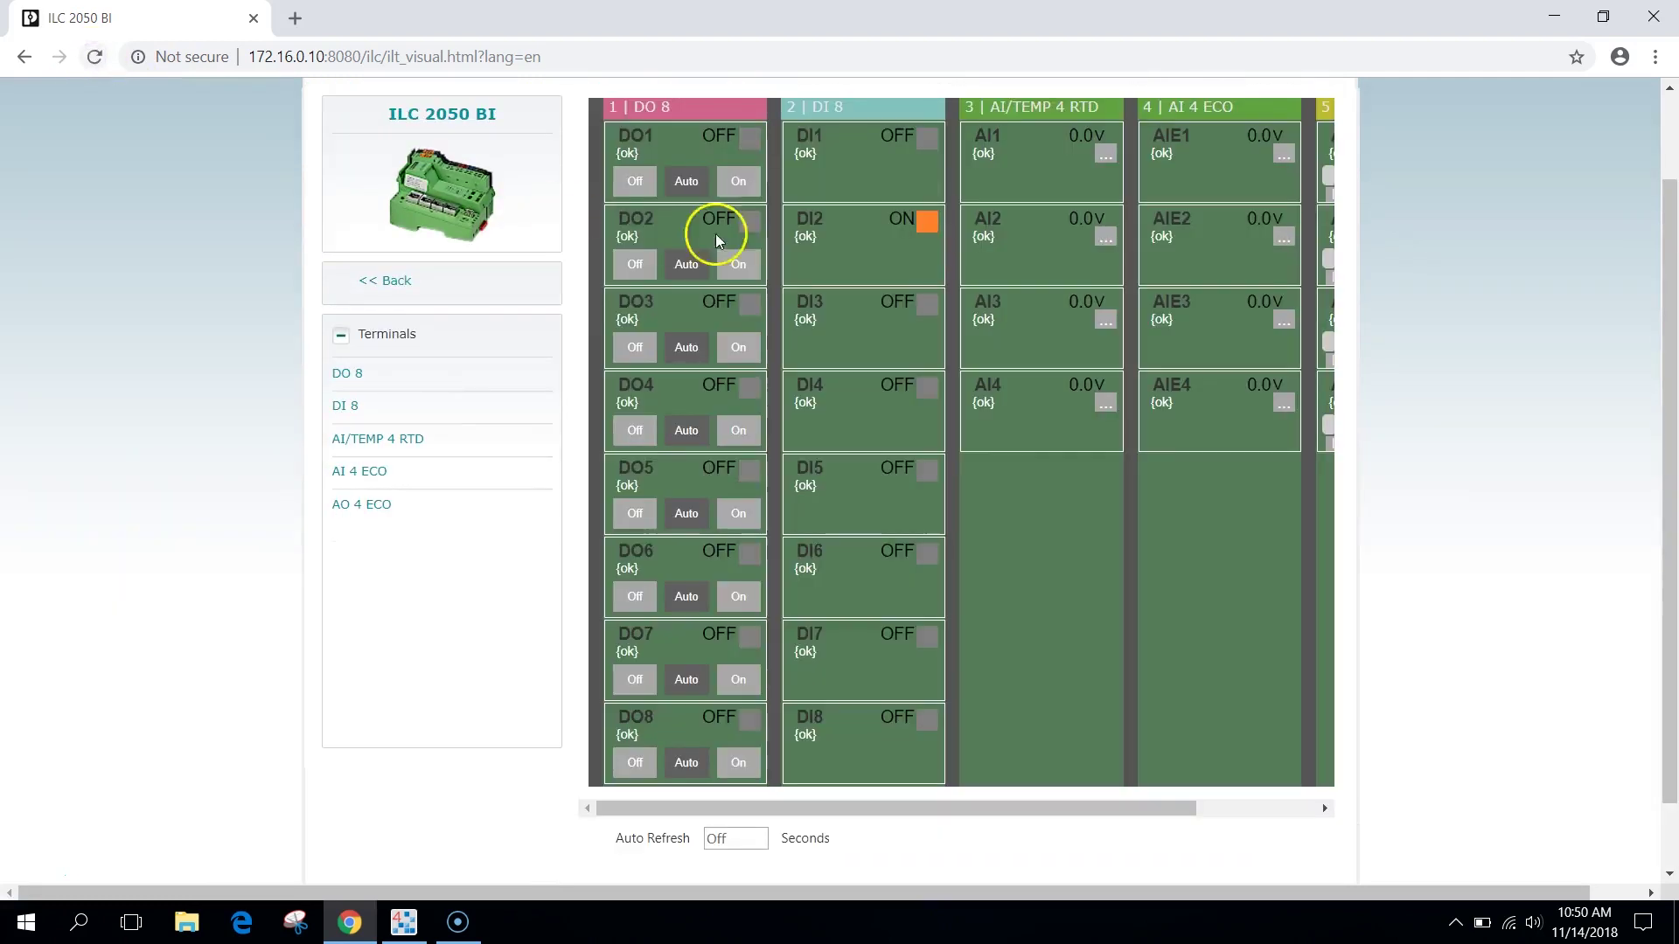